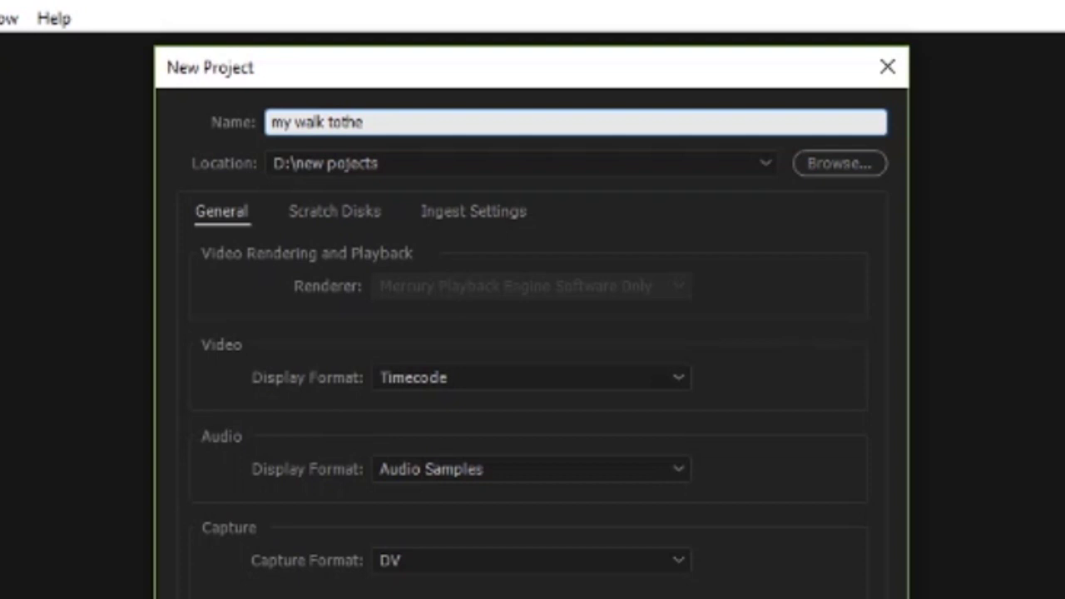
# - Name the new project 'my walk tothe city' and bring its empty Project panel into view
pyautogui.write('city')
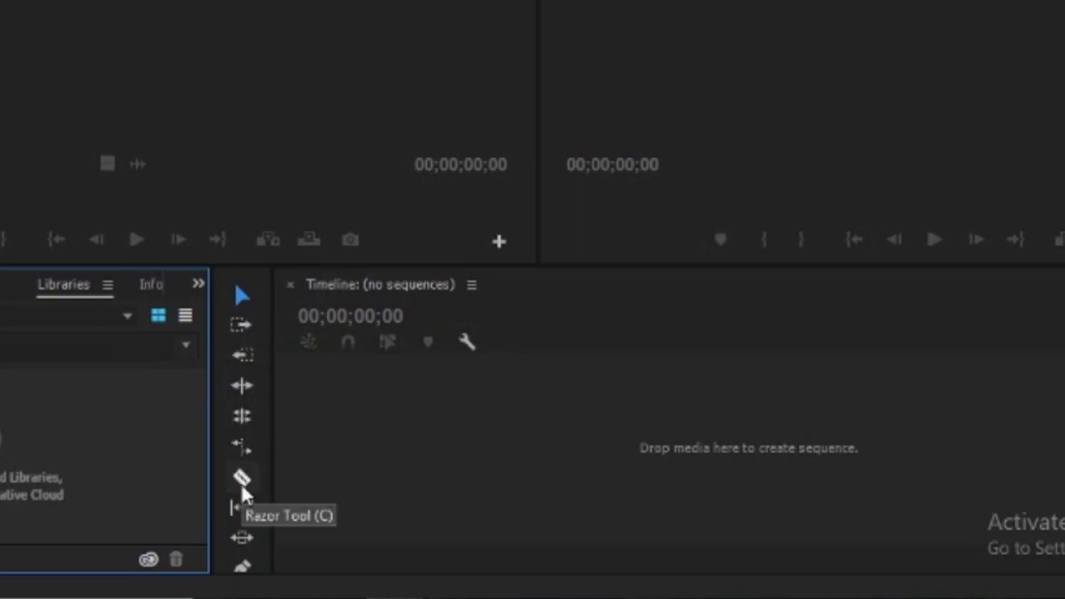
pyautogui.click(198, 284)
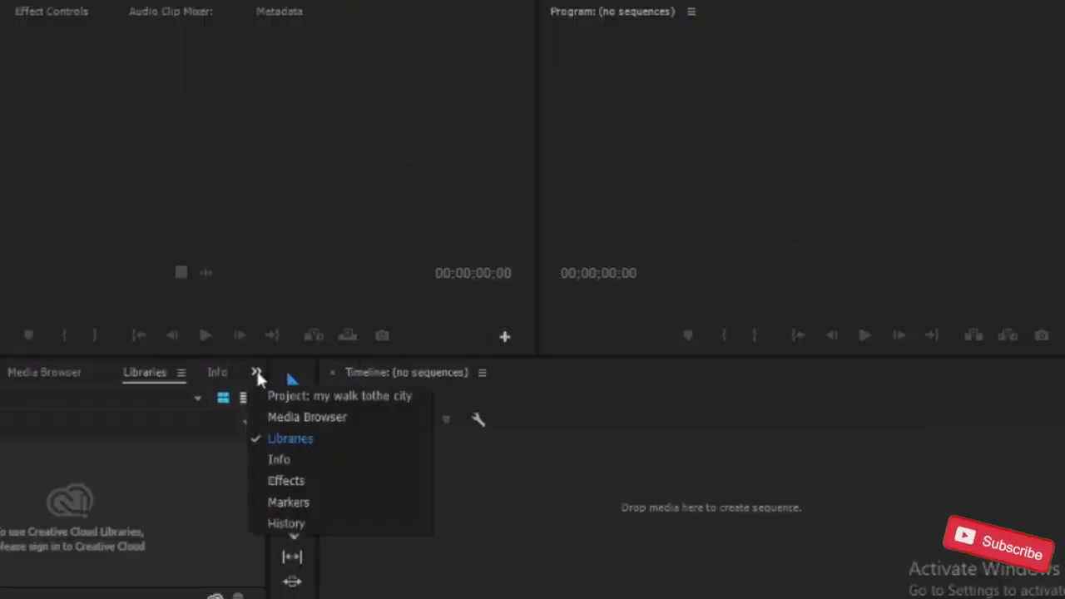
pyautogui.click(285, 395)
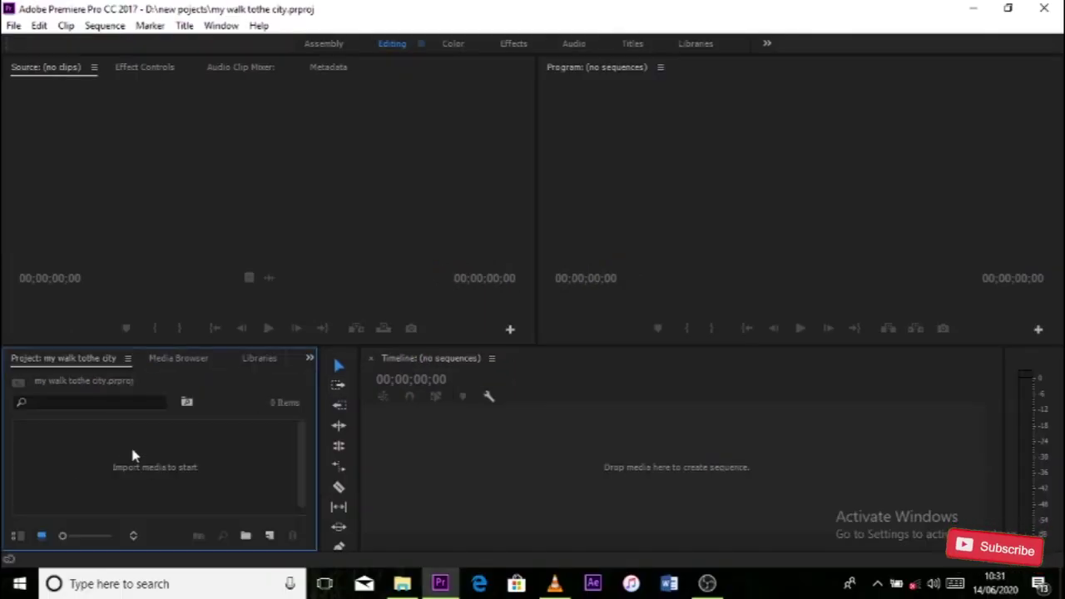
# - Add a new bin to the empty 'my walk tothe city' Project panel
pyautogui.rightClick(63, 452)
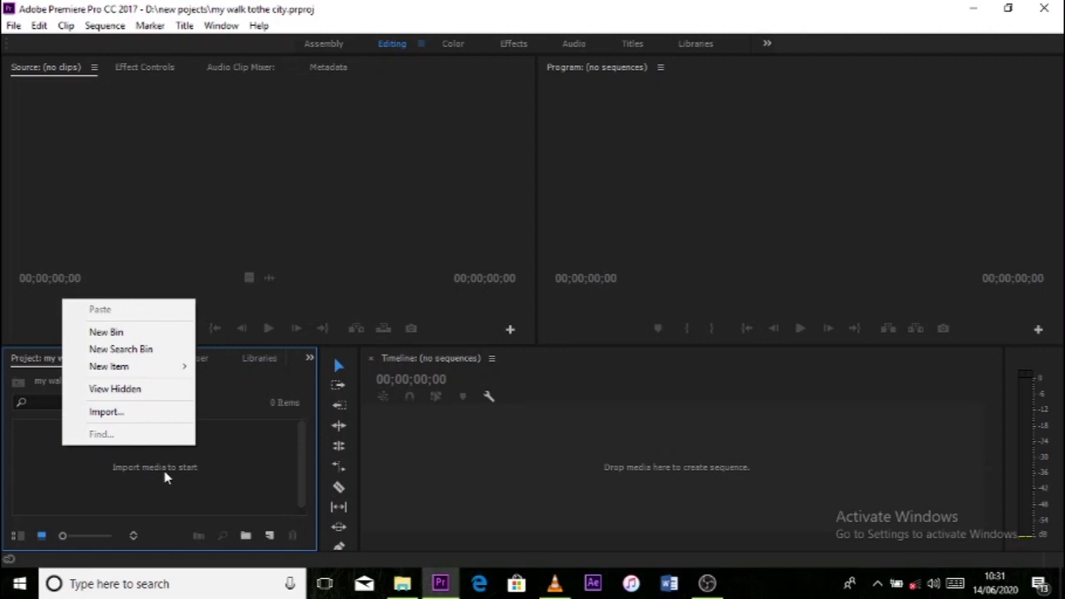
pyautogui.click(147, 490)
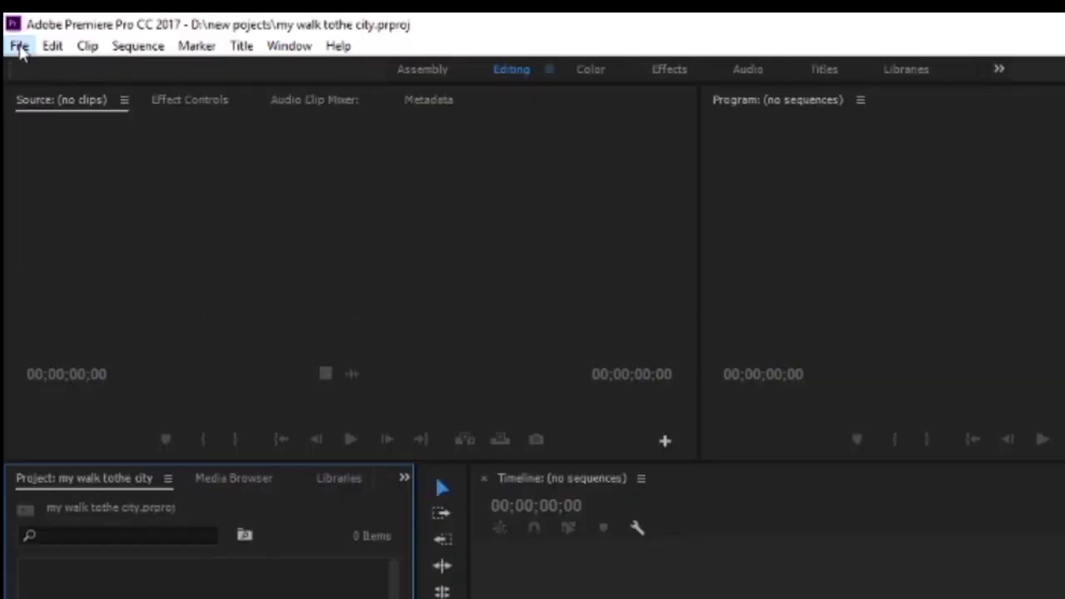
pyautogui.click(20, 47)
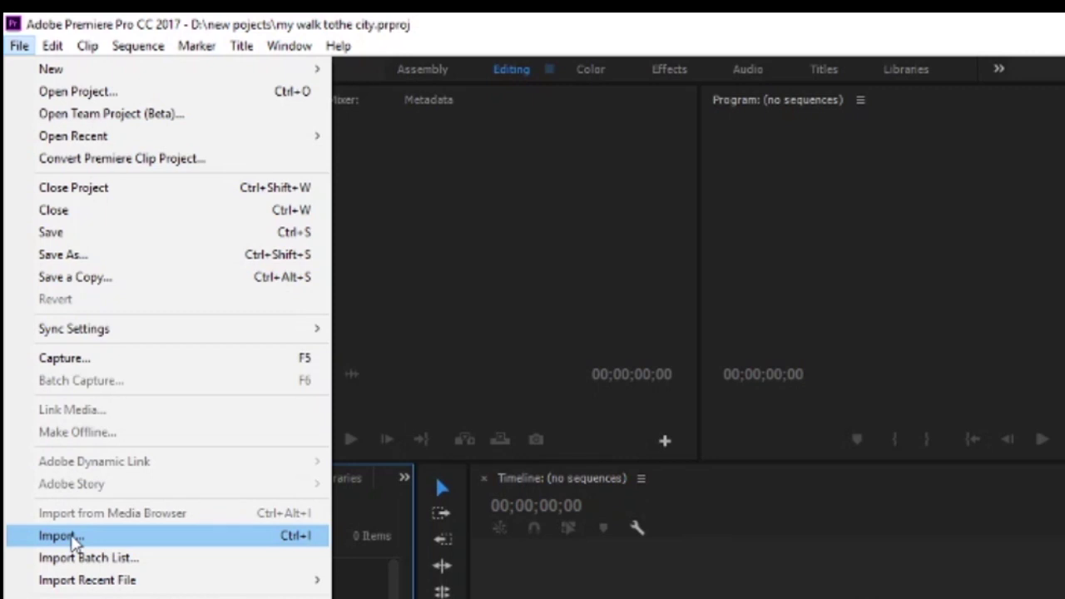
pyautogui.click(73, 537)
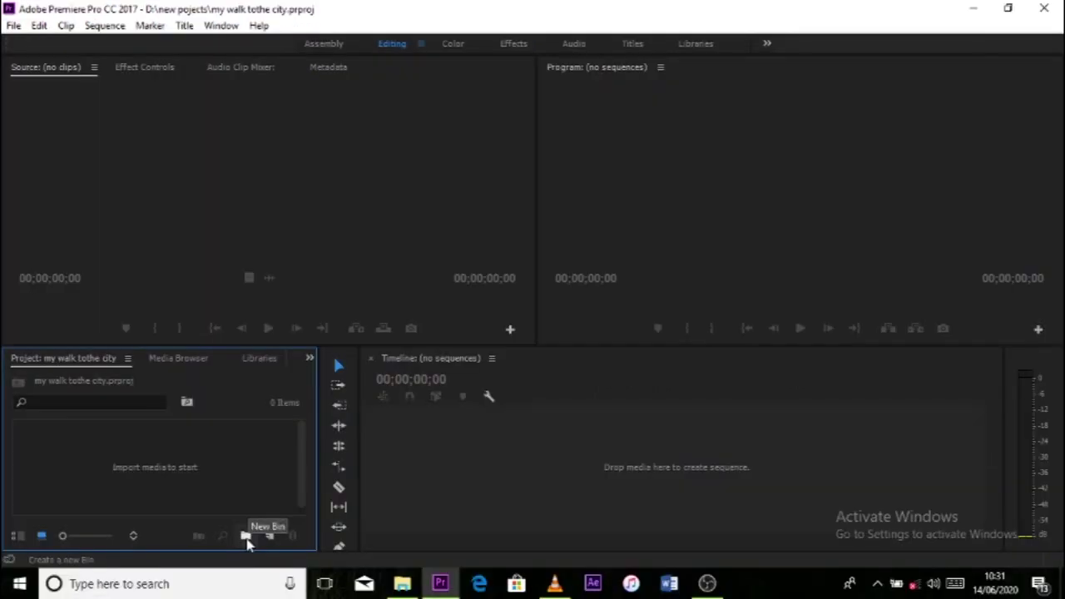
pyautogui.click(246, 537)
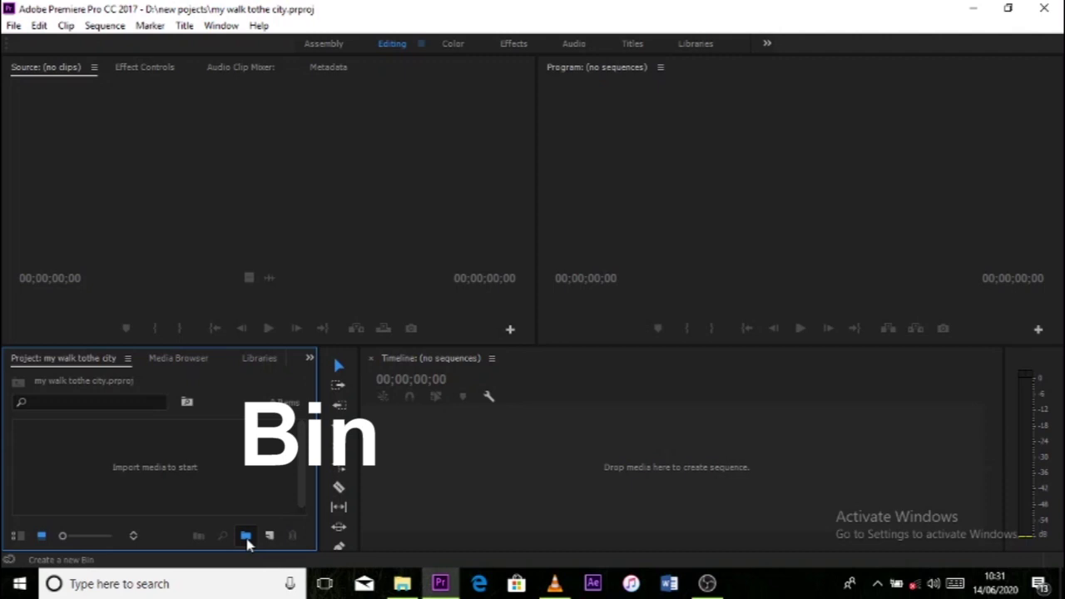
# - Create a bin named 'videos' in the project
pyautogui.click(246, 537)
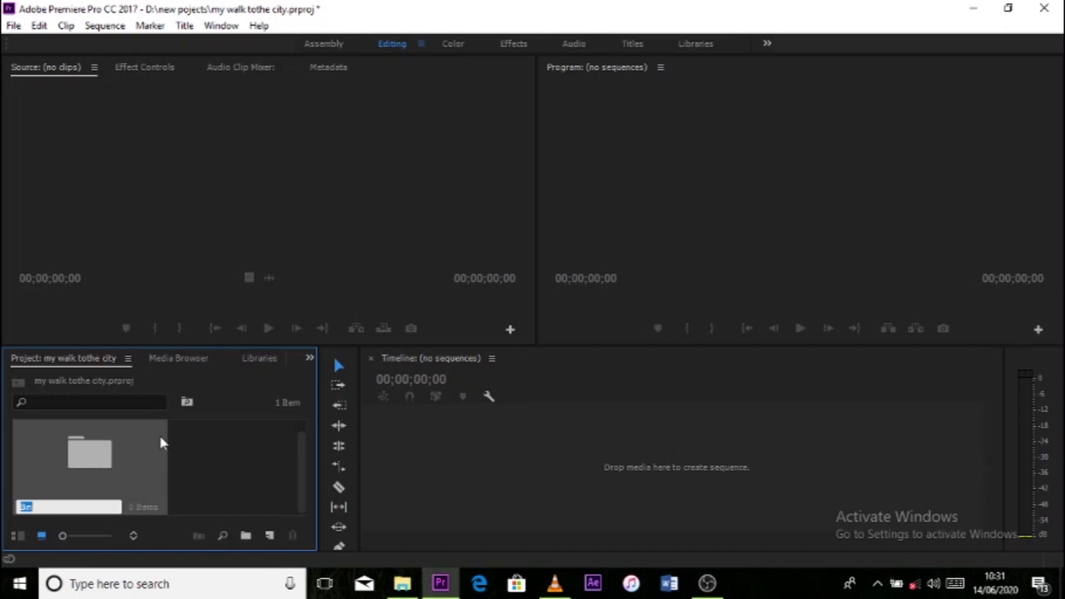
pyautogui.write('videos')
pyautogui.press('Return')
pyautogui.click(228, 455)
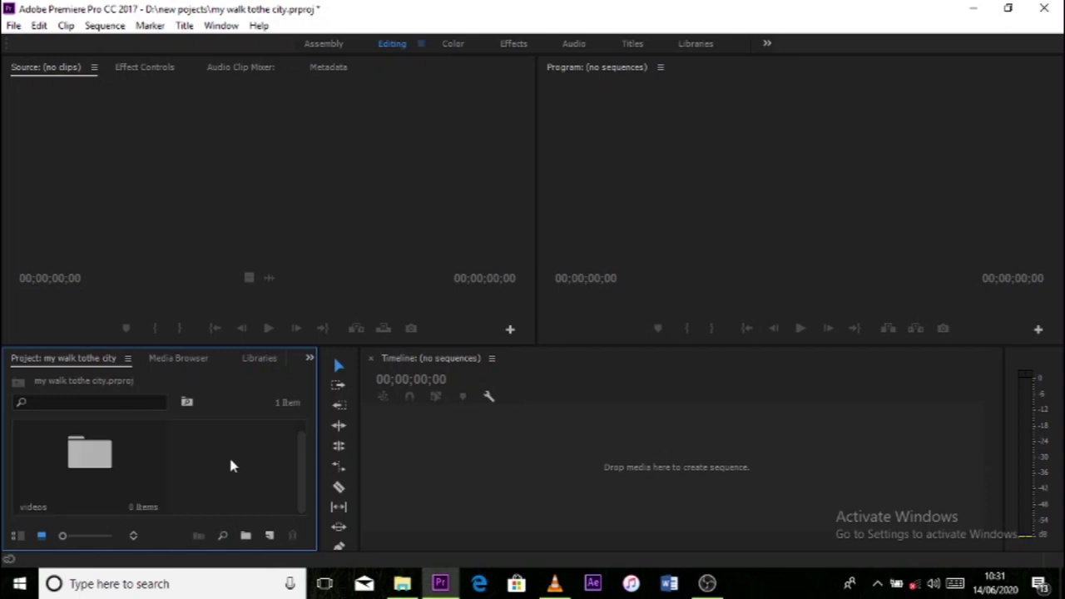
# - Open the videos bin in its own window and start importing media into it
pyautogui.click(86, 460)
pyautogui.doubleClick(85, 460)
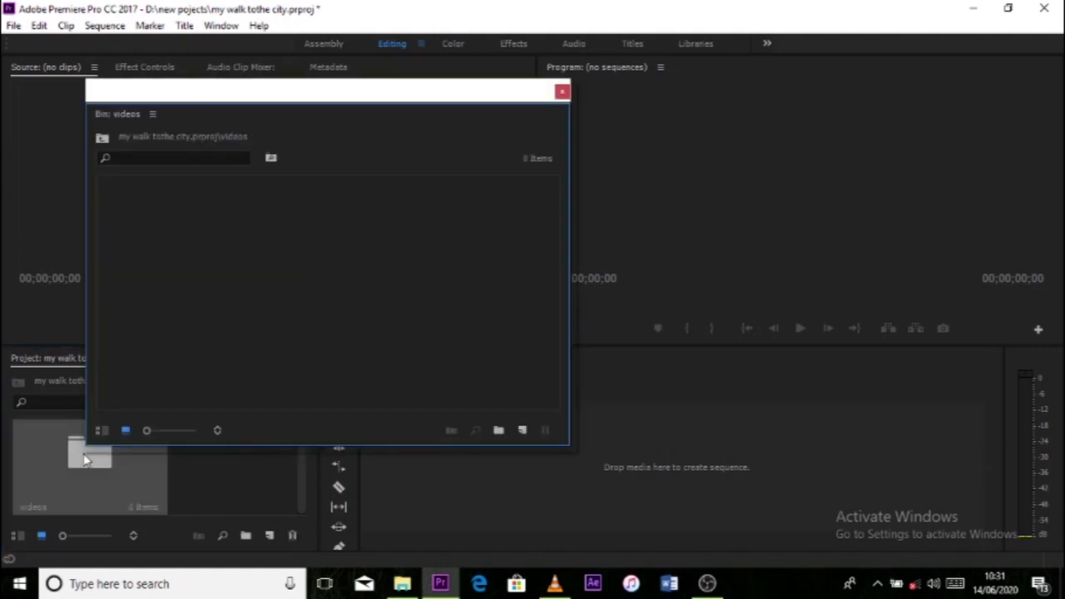
pyautogui.rightClick(203, 240)
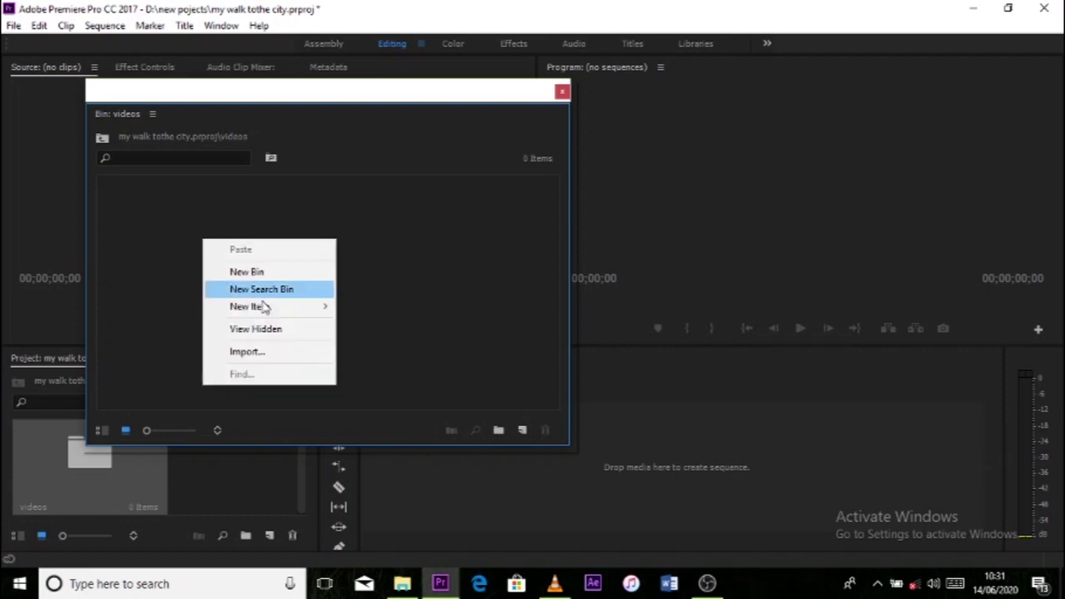
pyautogui.click(248, 352)
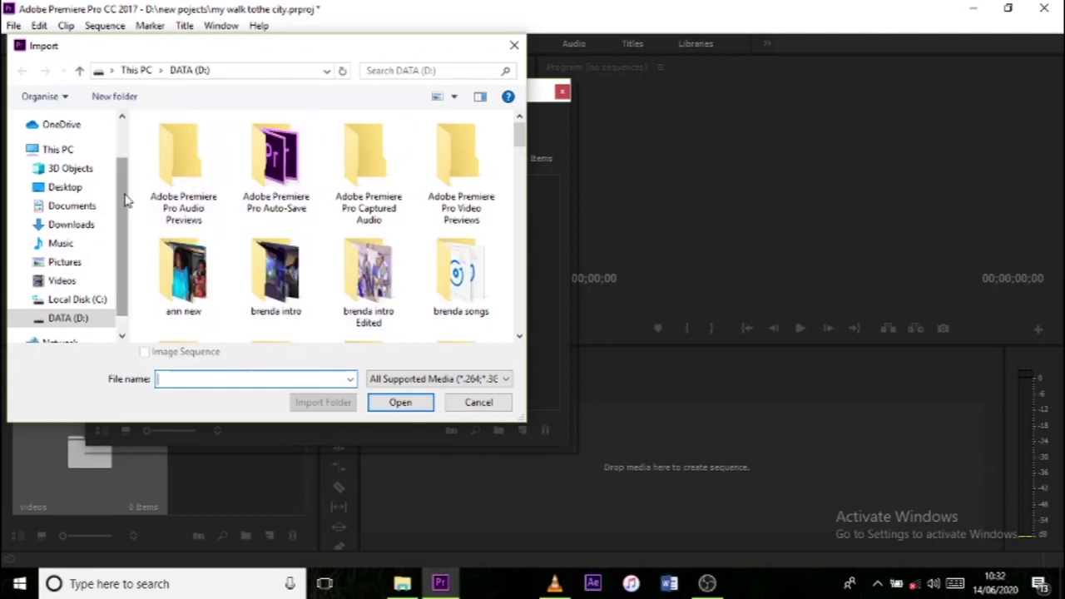
# - Import IMG_6935.MOV from D:\dee\street into the videos bin
pyautogui.scroll(-1, 125, 200)
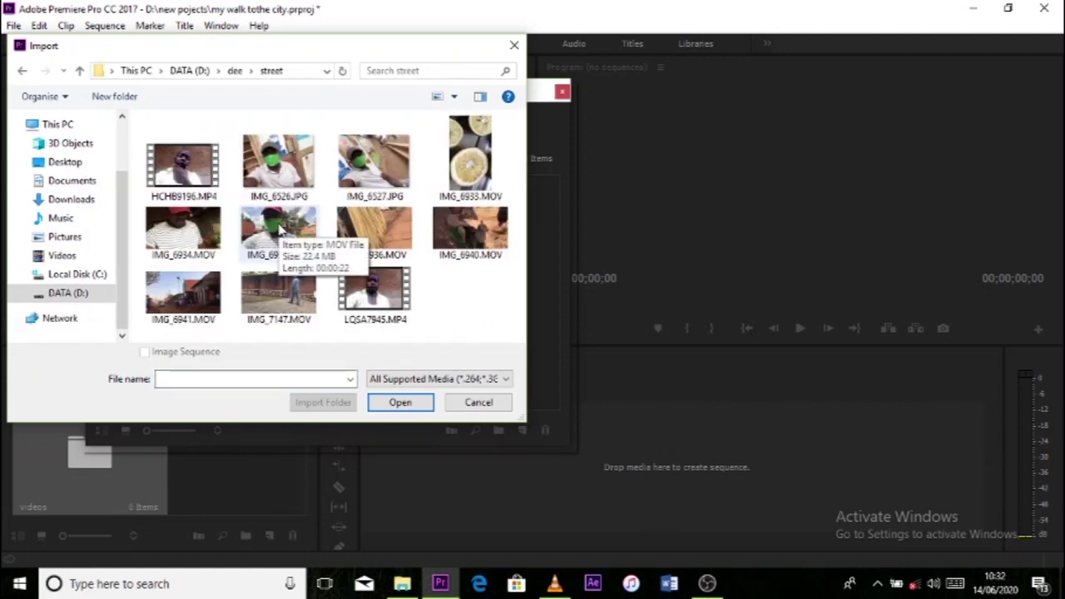
pyautogui.click(280, 233)
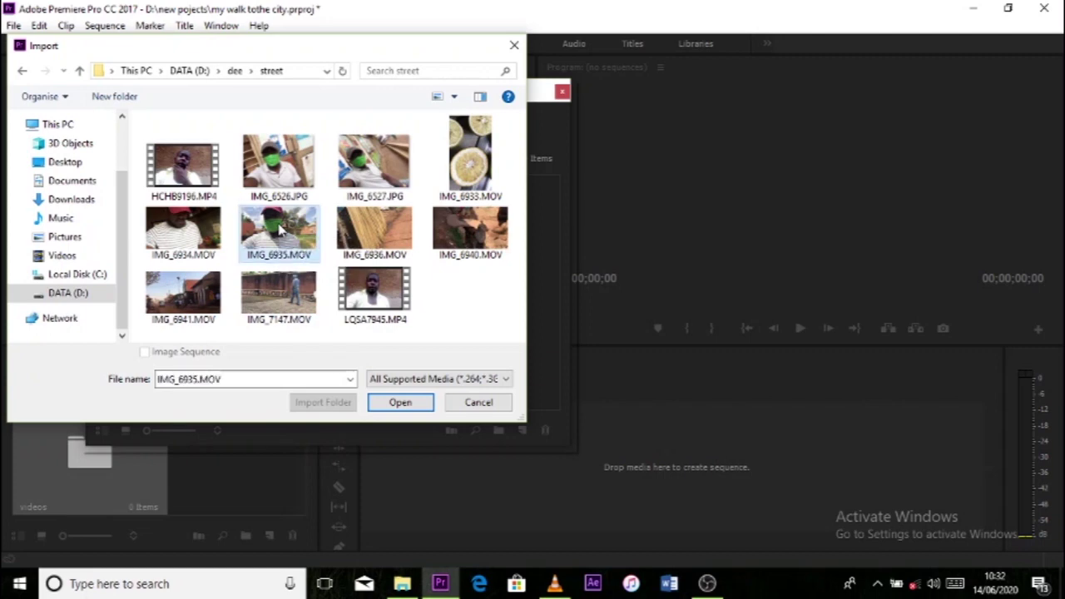
pyautogui.click(402, 404)
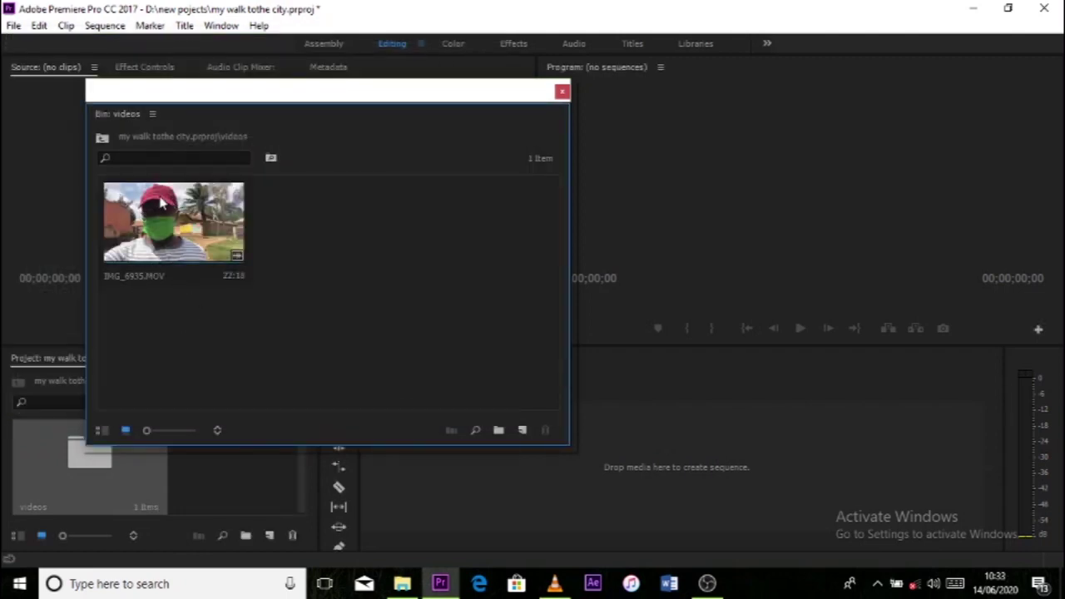
pyautogui.moveTo(166, 208); pyautogui.dragTo(676, 467)
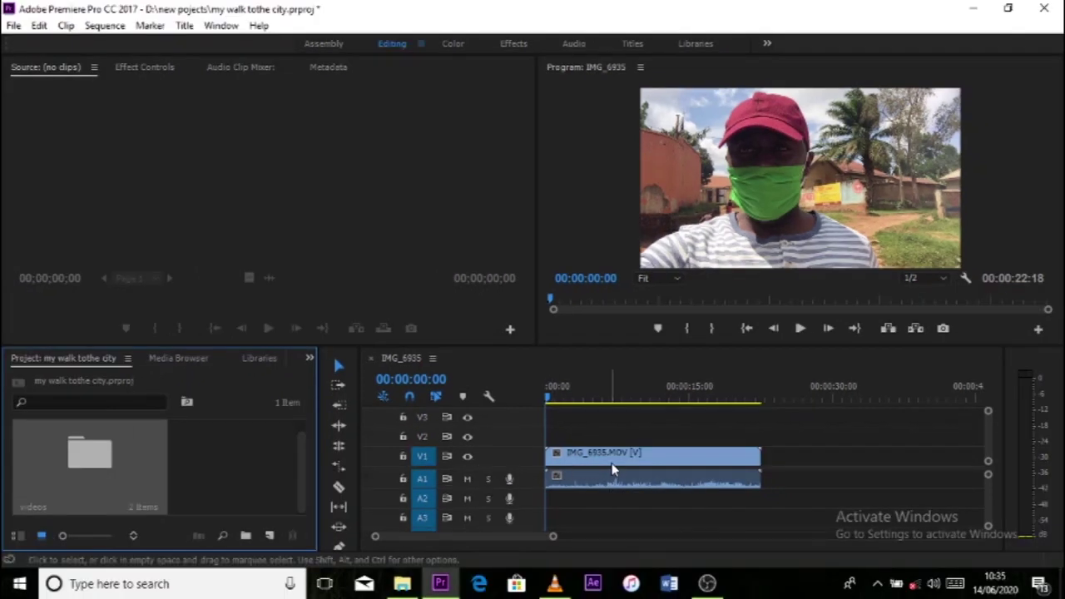
pyautogui.click(658, 456)
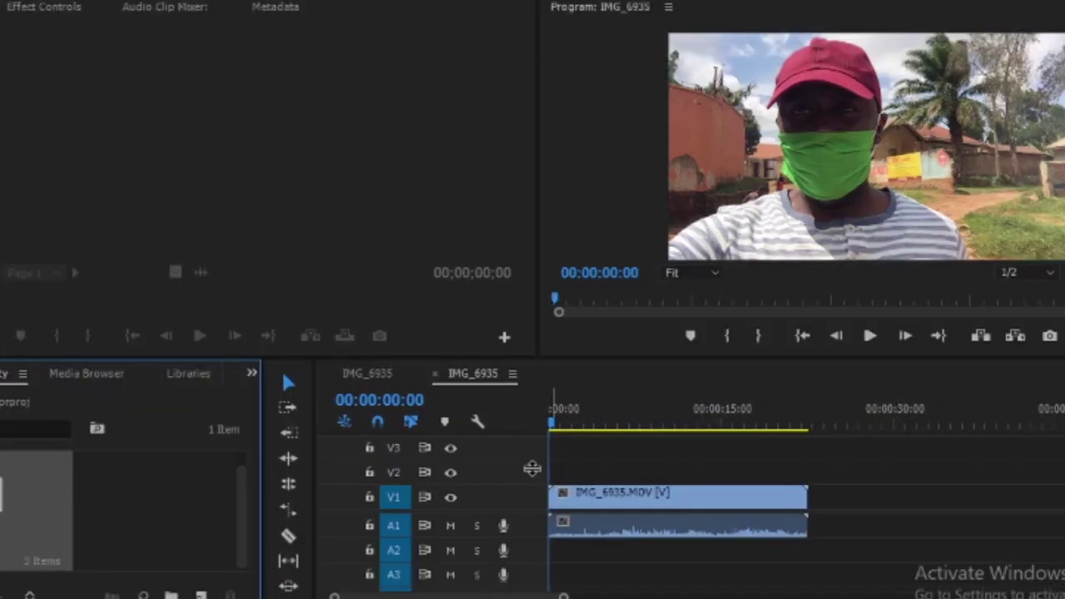
# - Enlarge the V1 video and A1 audio tracks, then shift the clip later in the sequence
pyautogui.click(532, 469)
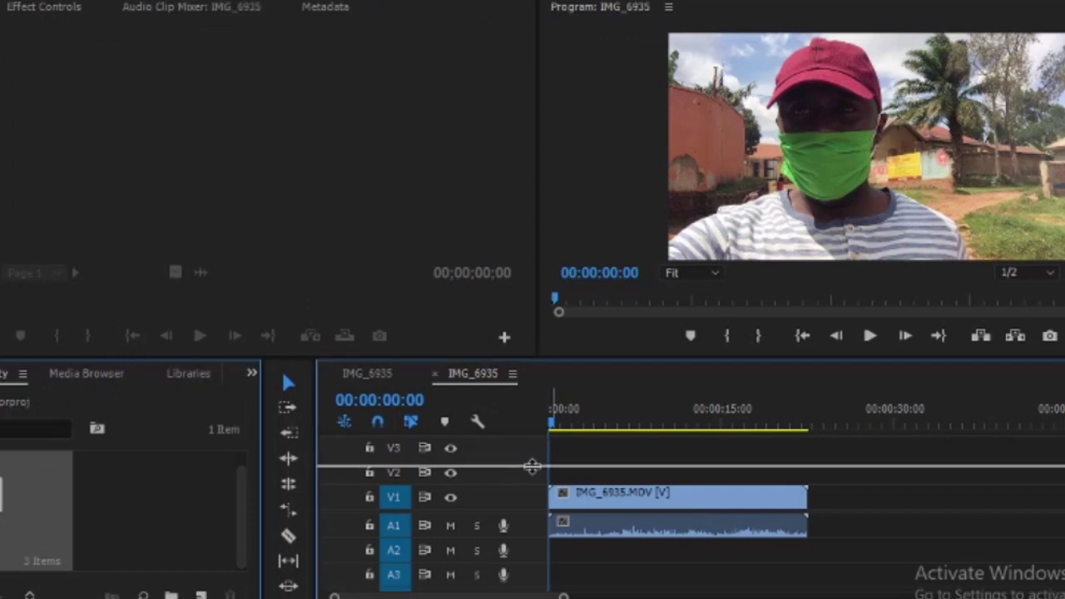
pyautogui.moveTo(532, 469); pyautogui.dragTo(534, 464)
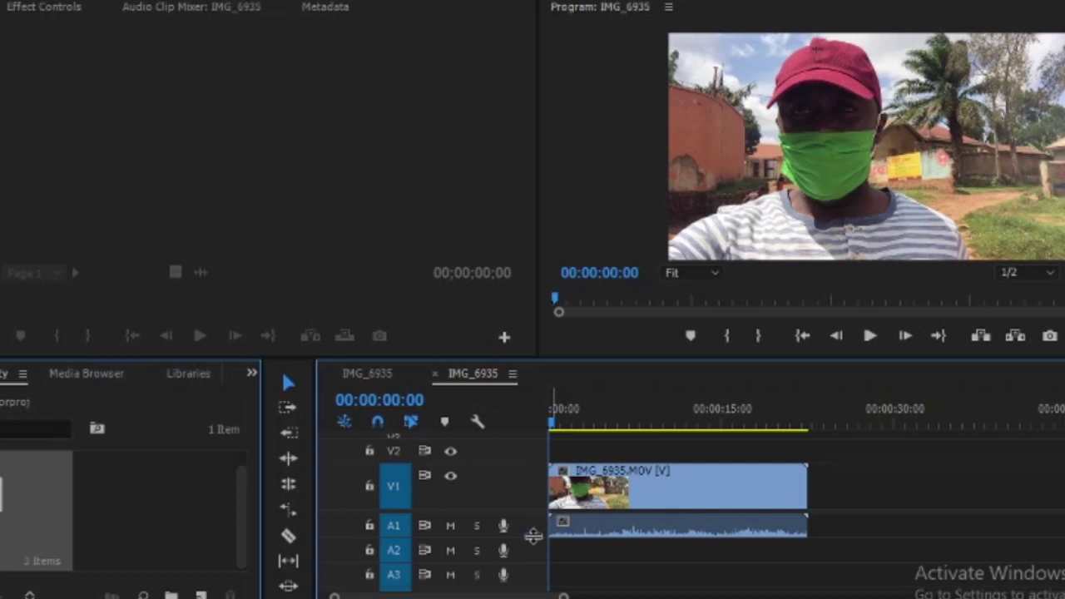
pyautogui.moveTo(533, 537); pyautogui.dragTo(533, 539)
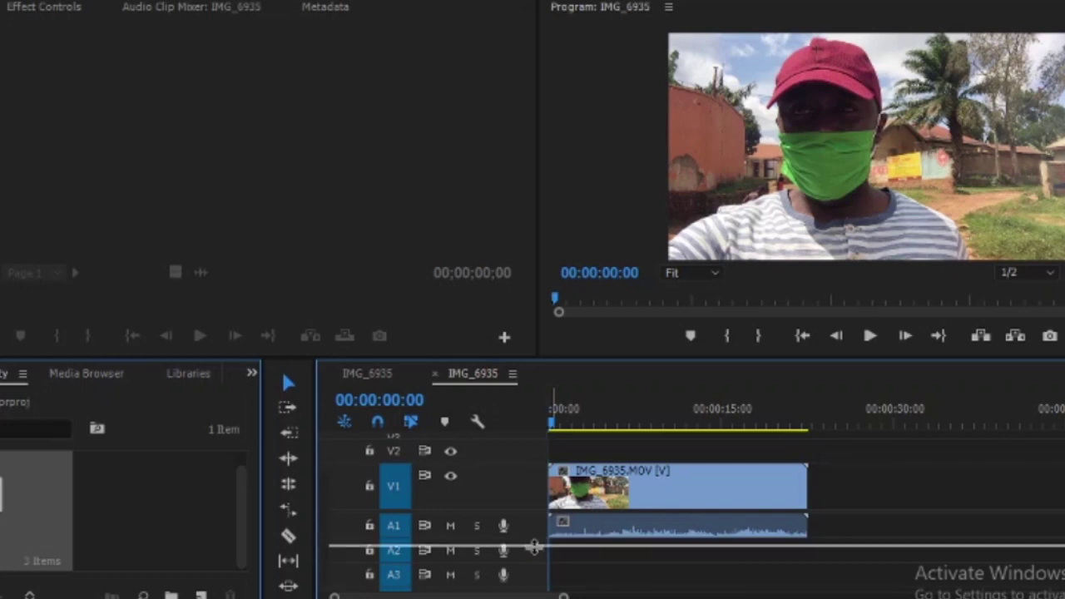
pyautogui.moveTo(532, 551); pyautogui.dragTo(535, 560)
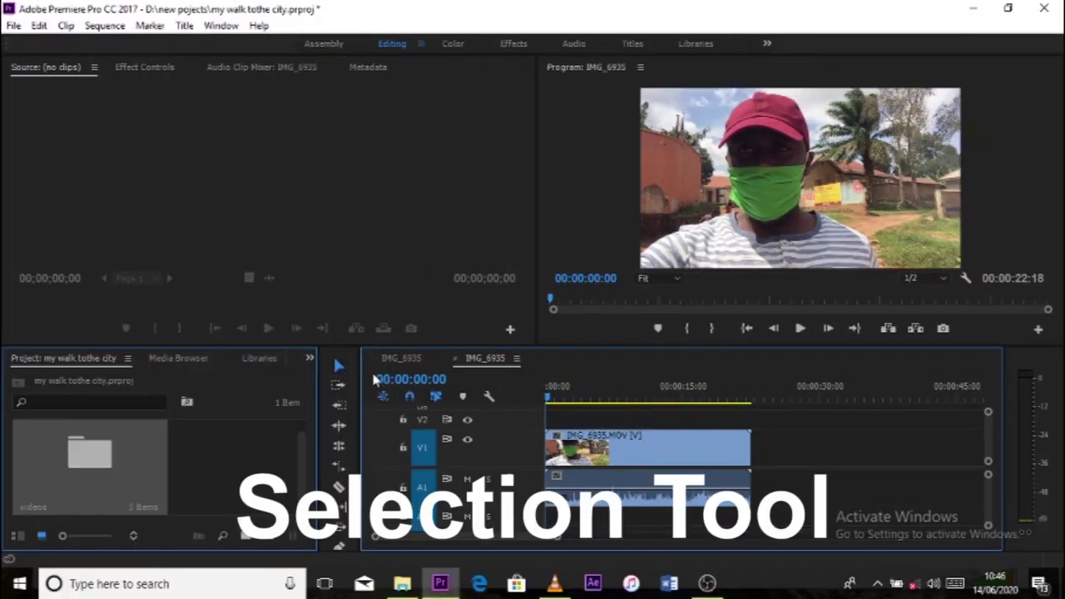
pyautogui.moveTo(628, 458); pyautogui.dragTo(692, 462)
# - Undo the clip move and razor-cut the clip at 00:00:04:15
pyautogui.hotkey('ctrl', 'z')
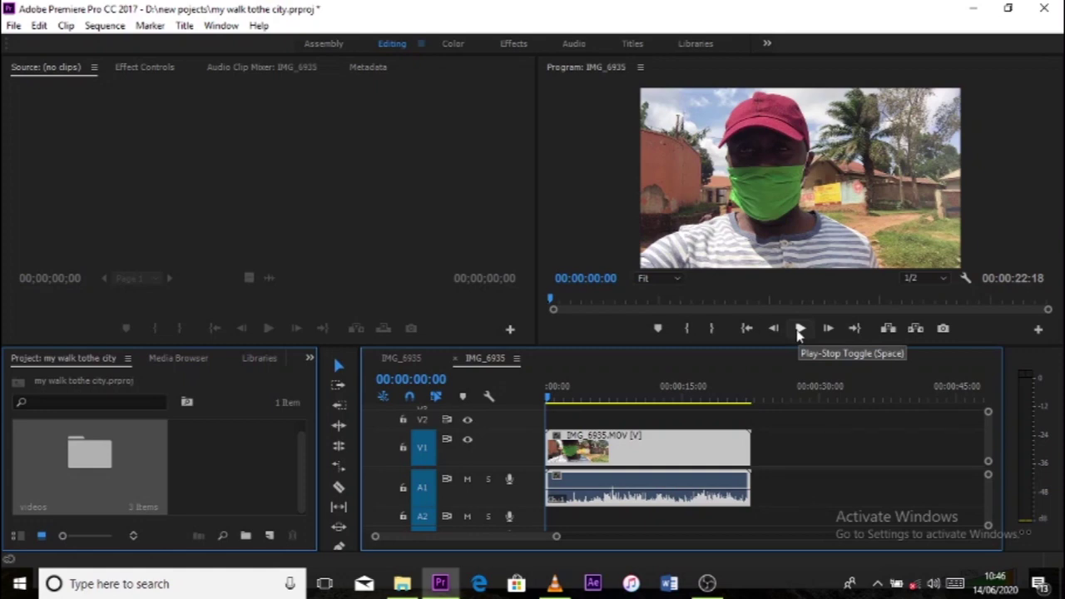
pyautogui.click(586, 393)
pyautogui.click(338, 487)
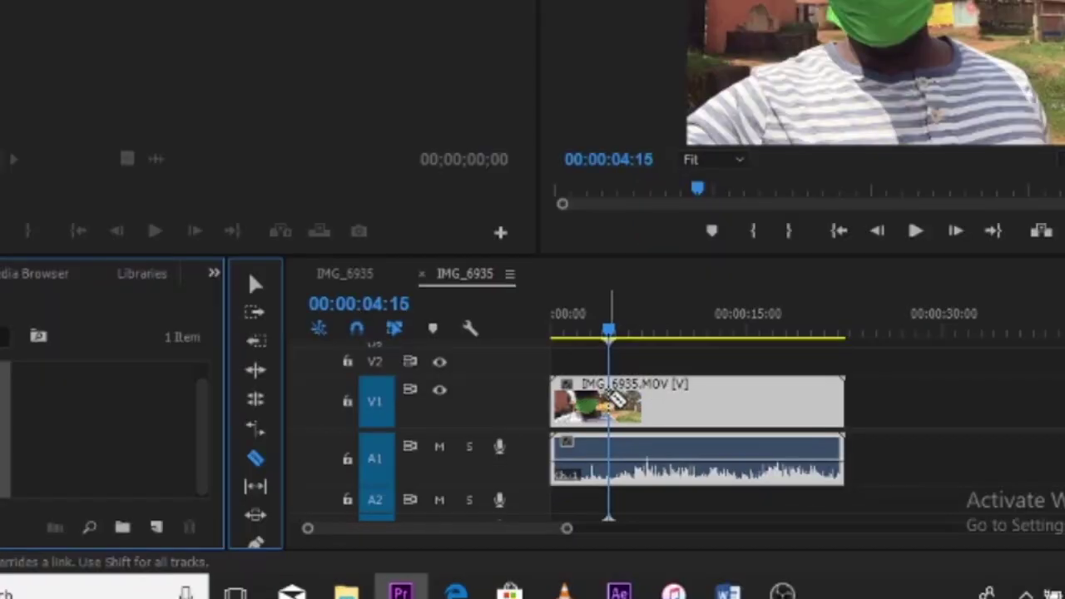
pyautogui.click(611, 398)
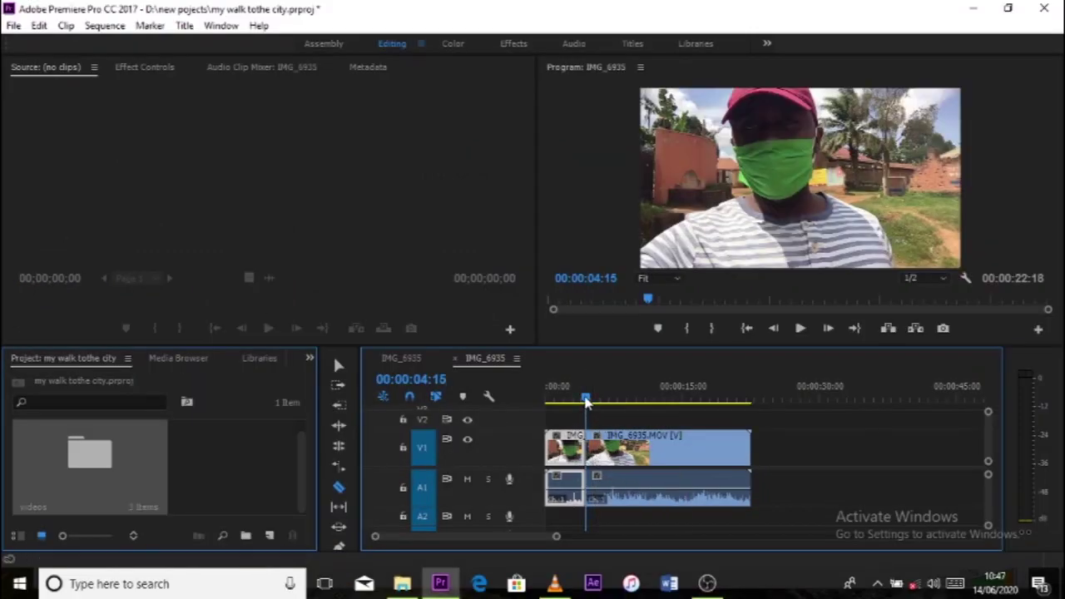
# - Cut the clip again at 00:00:07:02 and select the short middle piece
pyautogui.moveTo(587, 403); pyautogui.dragTo(612, 405)
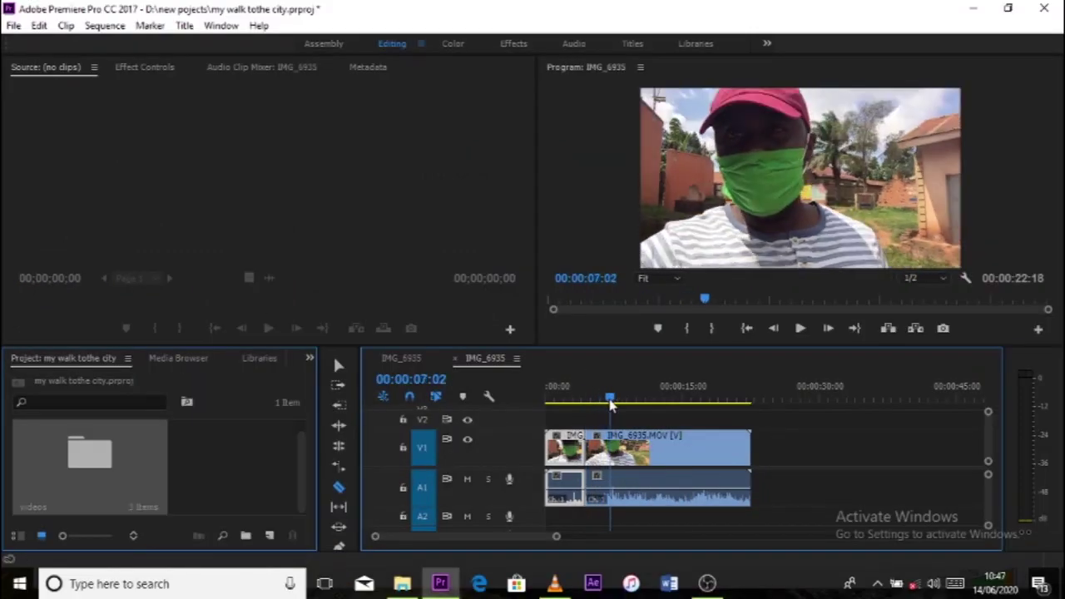
pyautogui.click(612, 450)
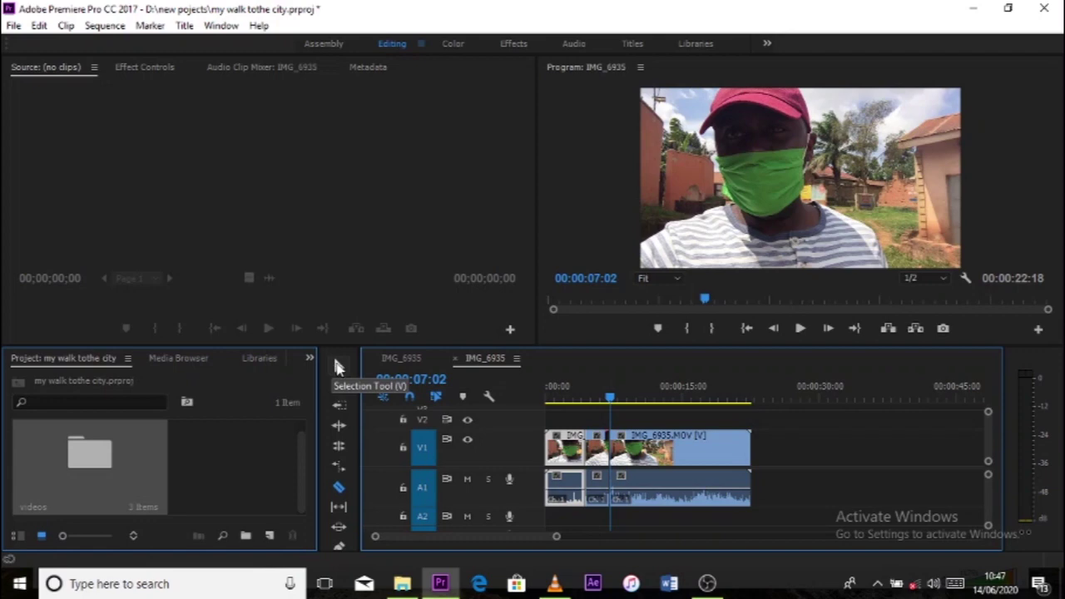
pyautogui.click(338, 366)
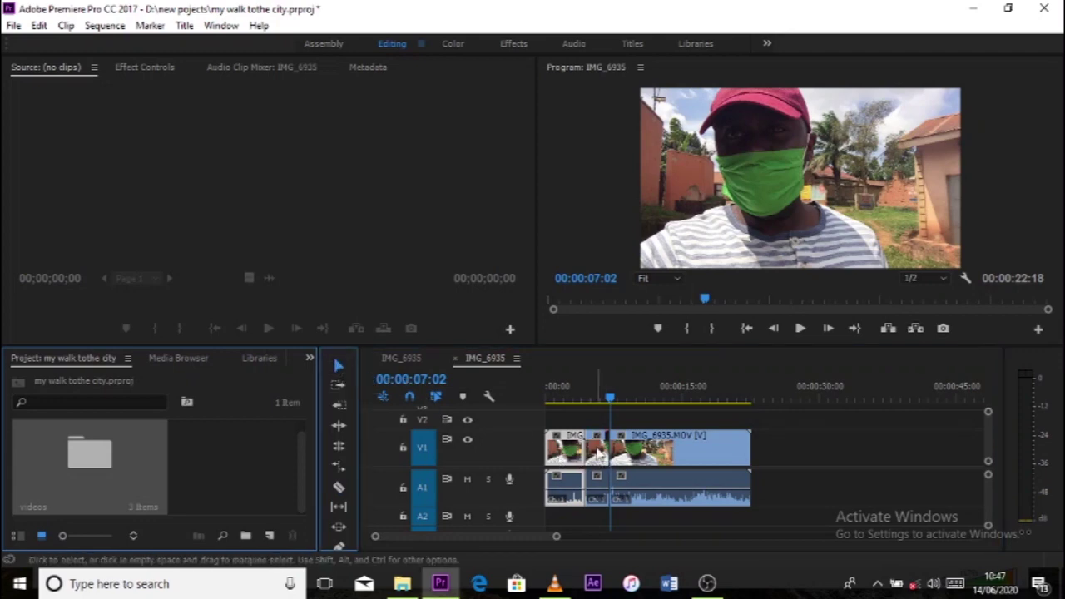
pyautogui.click(599, 454)
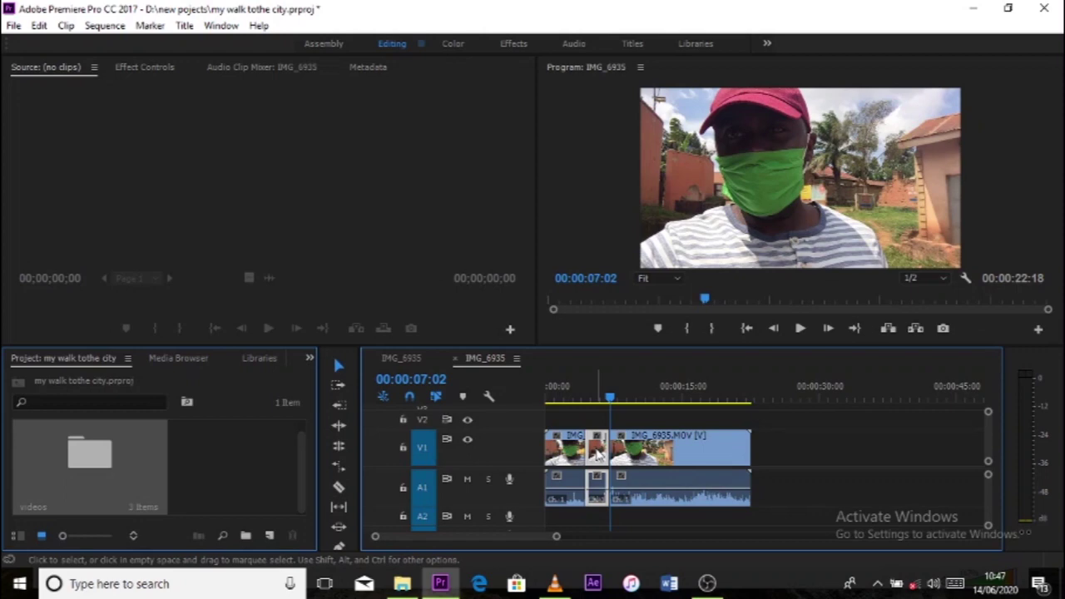
# - Clear the short middle piece and place the playhead in the gap at 00:00:06:04
pyautogui.rightClick(626, 521)
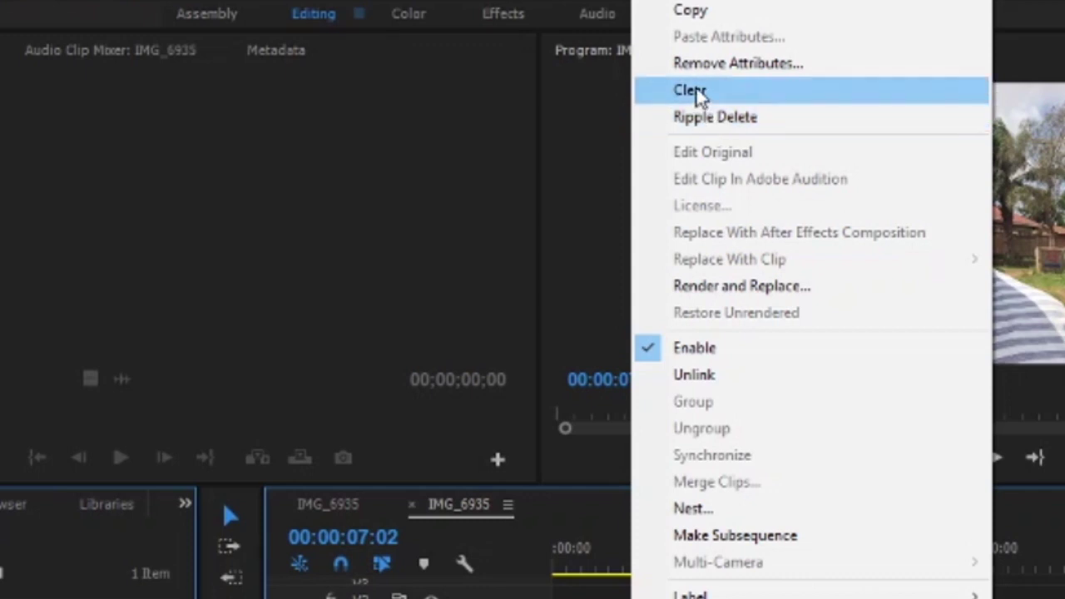
pyautogui.click(699, 92)
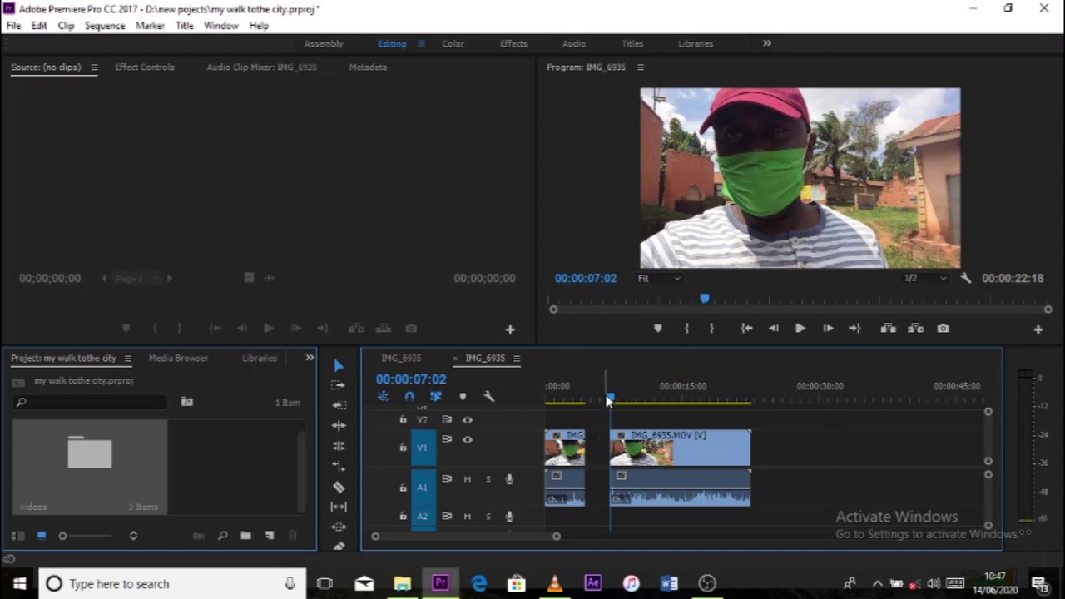
pyautogui.click(589, 401)
pyautogui.moveTo(590, 402); pyautogui.dragTo(596, 404)
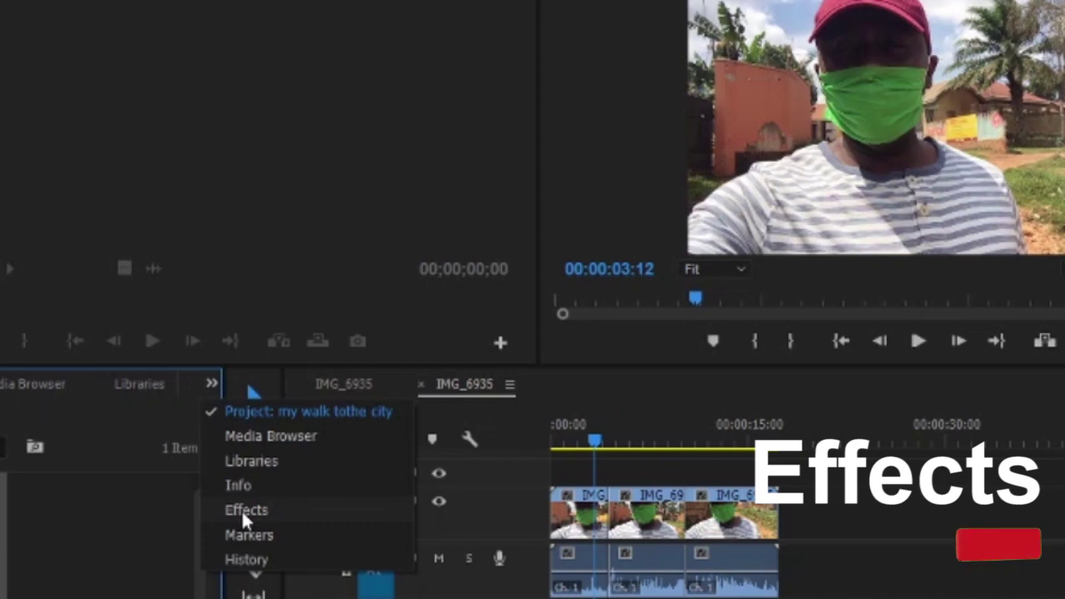
# - Drop Cross Dissolve from Video Transitions > Dissolve onto the first cut on V1
pyautogui.click(243, 511)
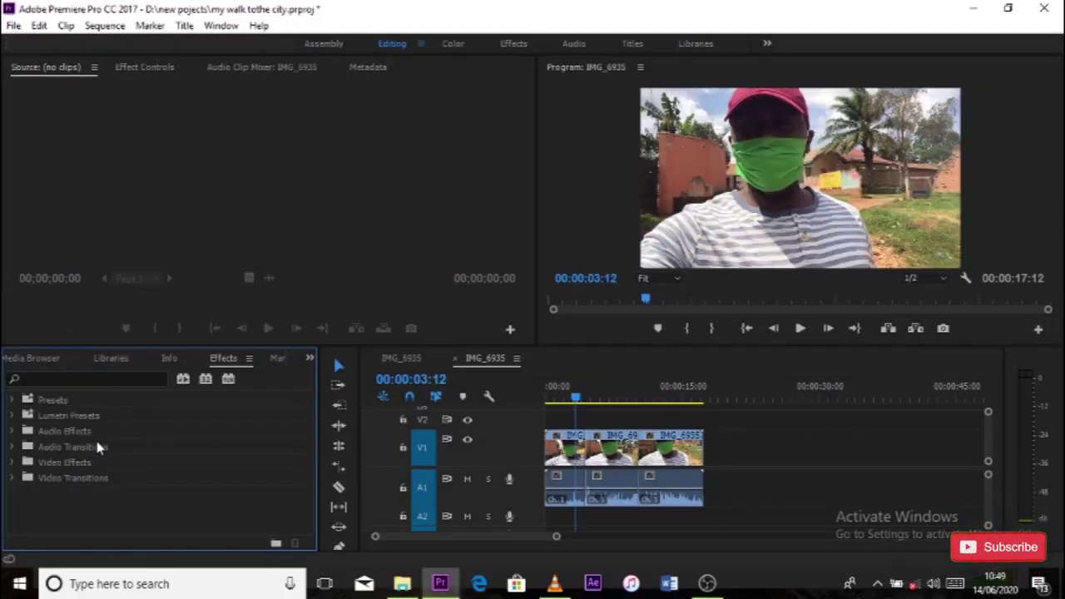
pyautogui.click(13, 479)
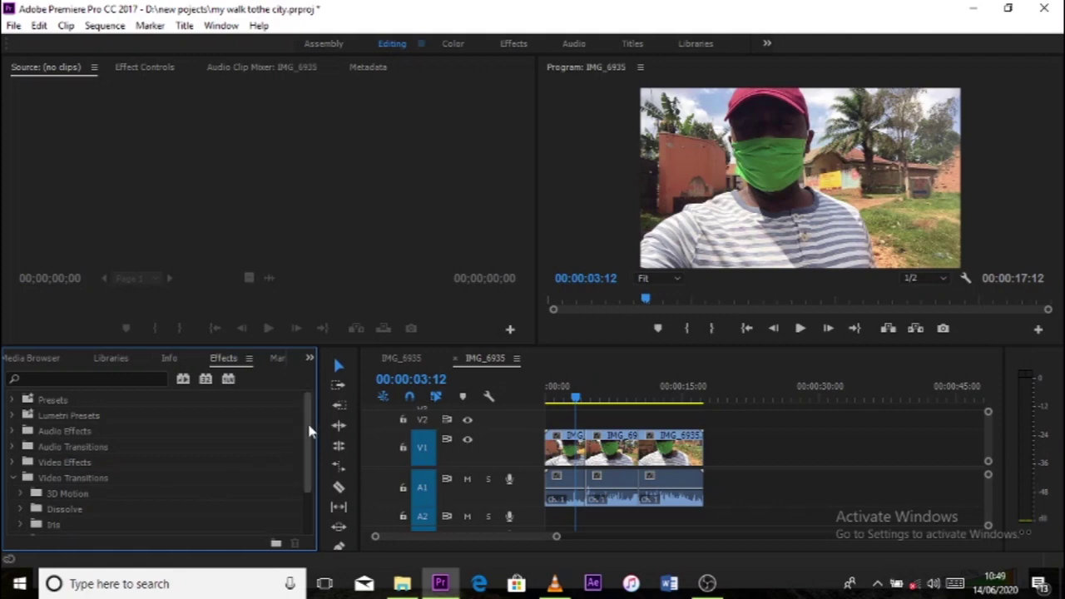
pyautogui.moveTo(309, 431); pyautogui.dragTo(309, 470)
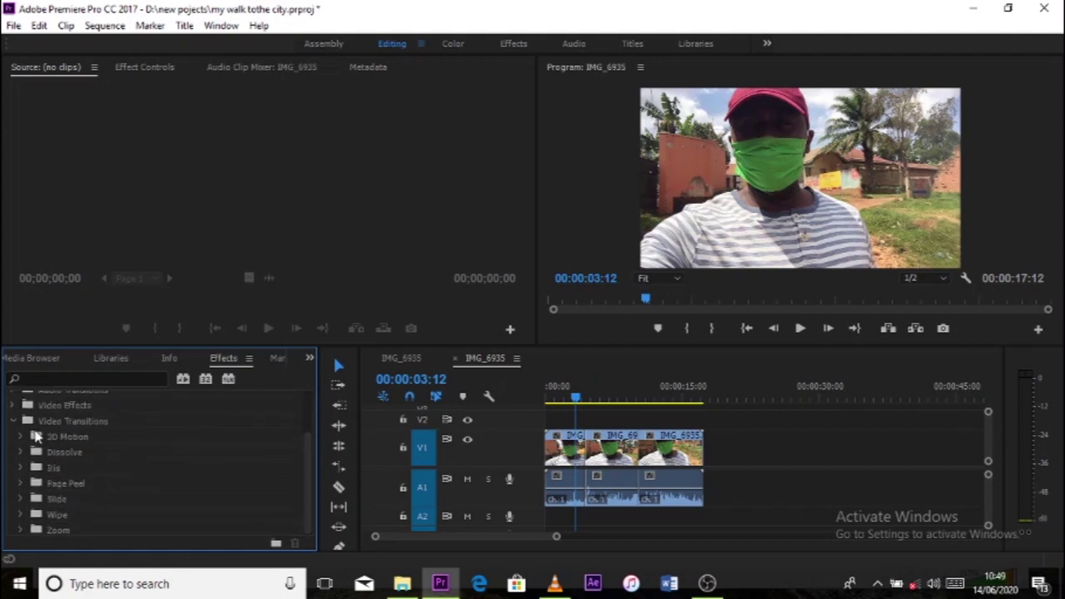
pyautogui.click(20, 452)
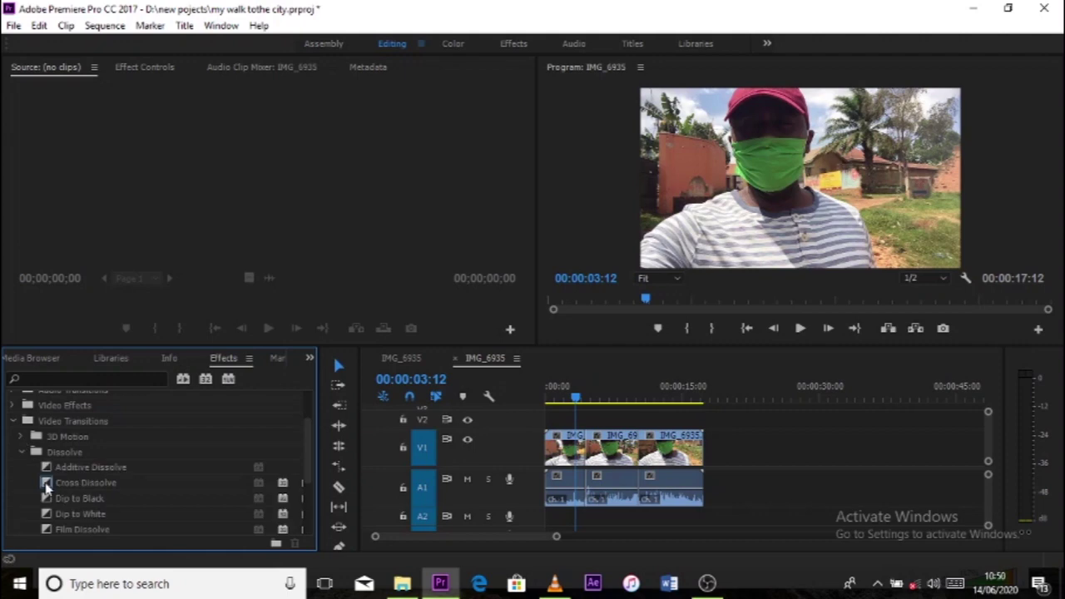
pyautogui.moveTo(45, 488); pyautogui.dragTo(548, 443)
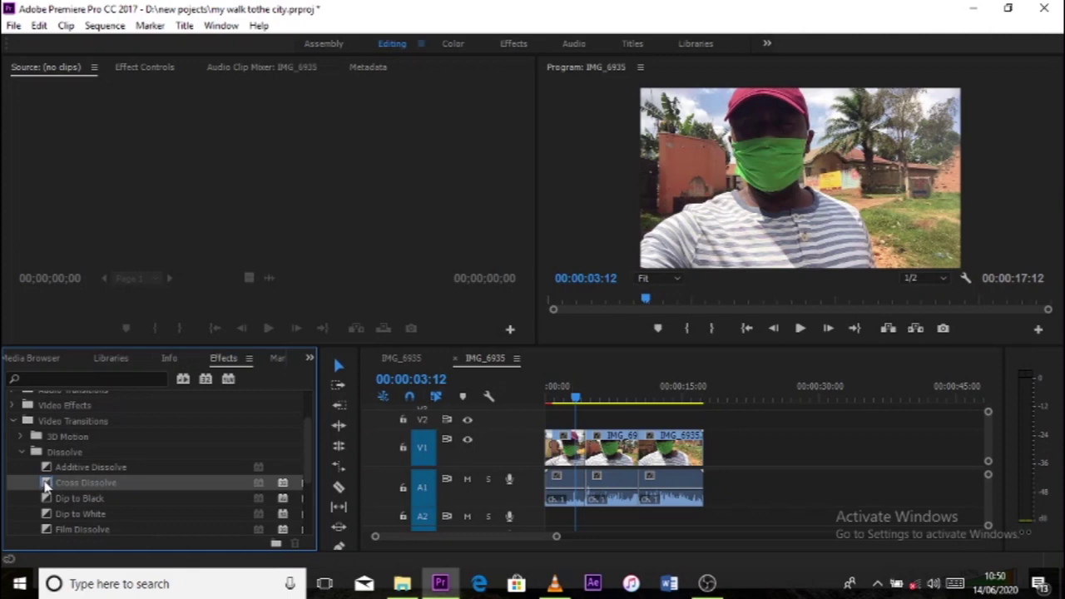
pyautogui.moveTo(46, 487); pyautogui.dragTo(587, 445)
# - Apply Cross Dissolve at the cut between clips 2 and 3
pyautogui.moveTo(556, 539); pyautogui.dragTo(525, 541)
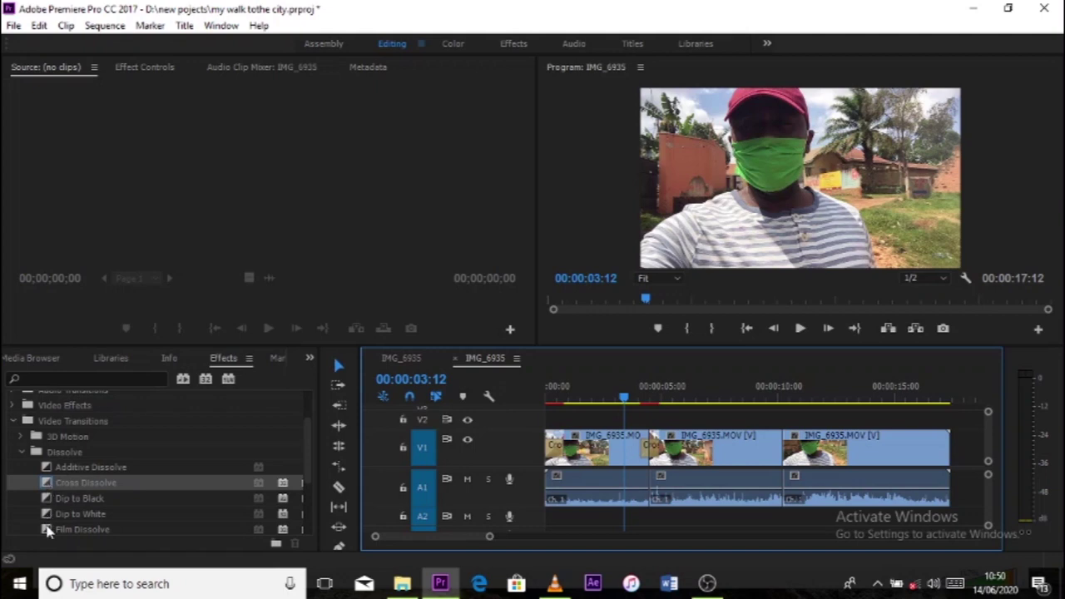
pyautogui.click(140, 473)
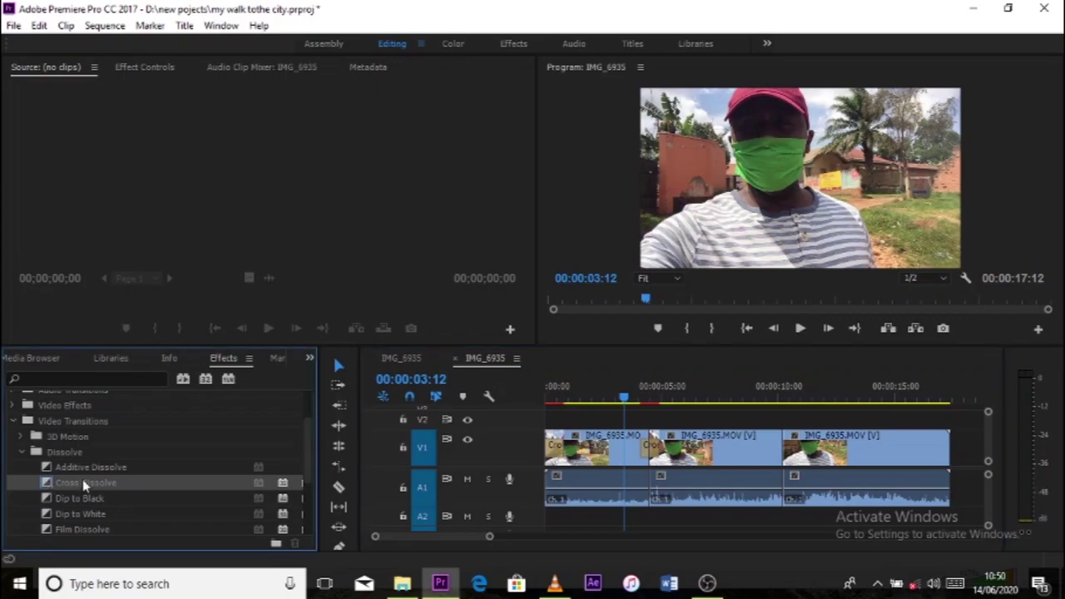
pyautogui.moveTo(140, 472); pyautogui.dragTo(793, 465)
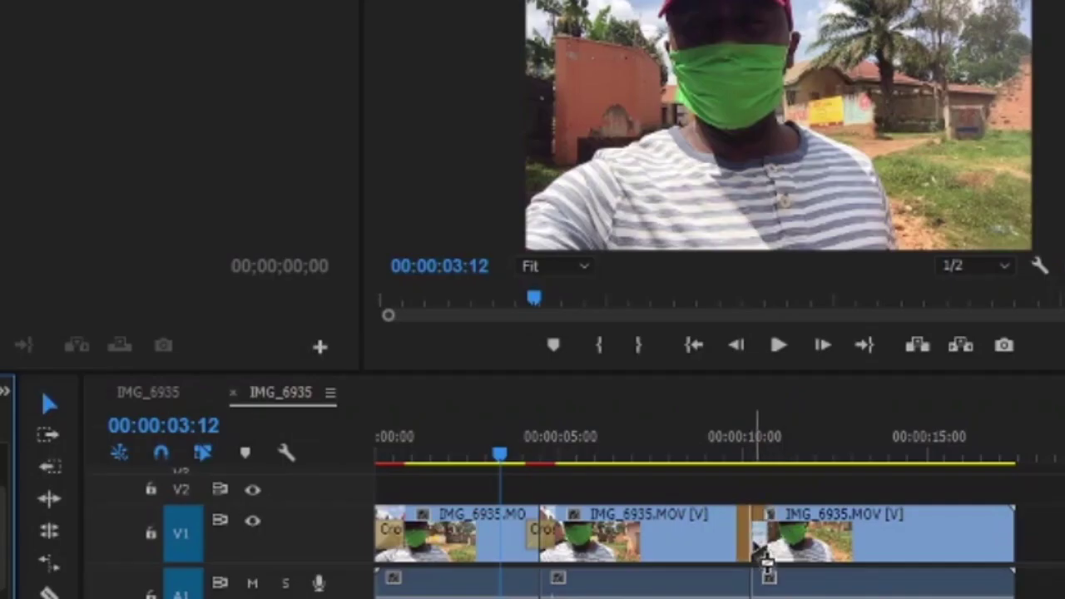
pyautogui.moveTo(764, 556); pyautogui.dragTo(764, 554)
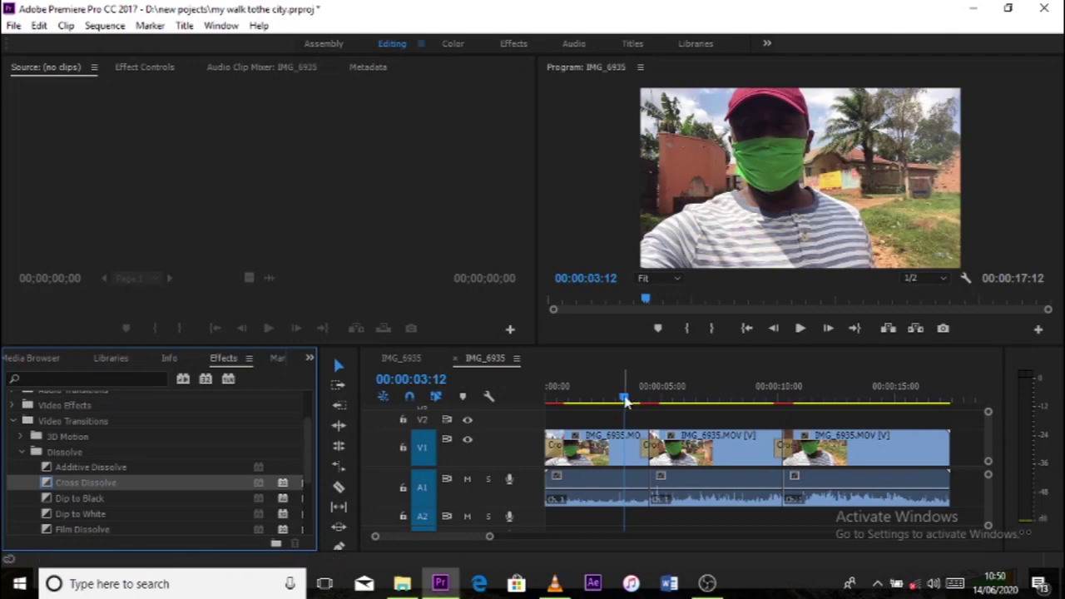
# - Preview the sequence and trim the first cross dissolve to 01:09
pyautogui.moveTo(625, 402); pyautogui.dragTo(548, 405)
pyautogui.press('space')
pyautogui.press('space')
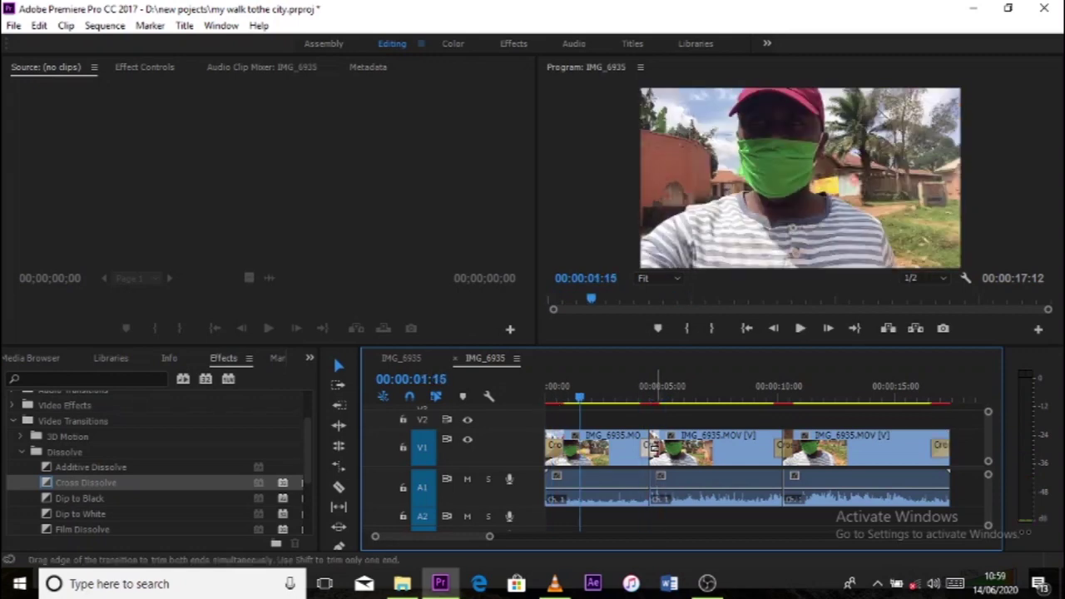
pyautogui.moveTo(662, 449); pyautogui.dragTo(699, 450)
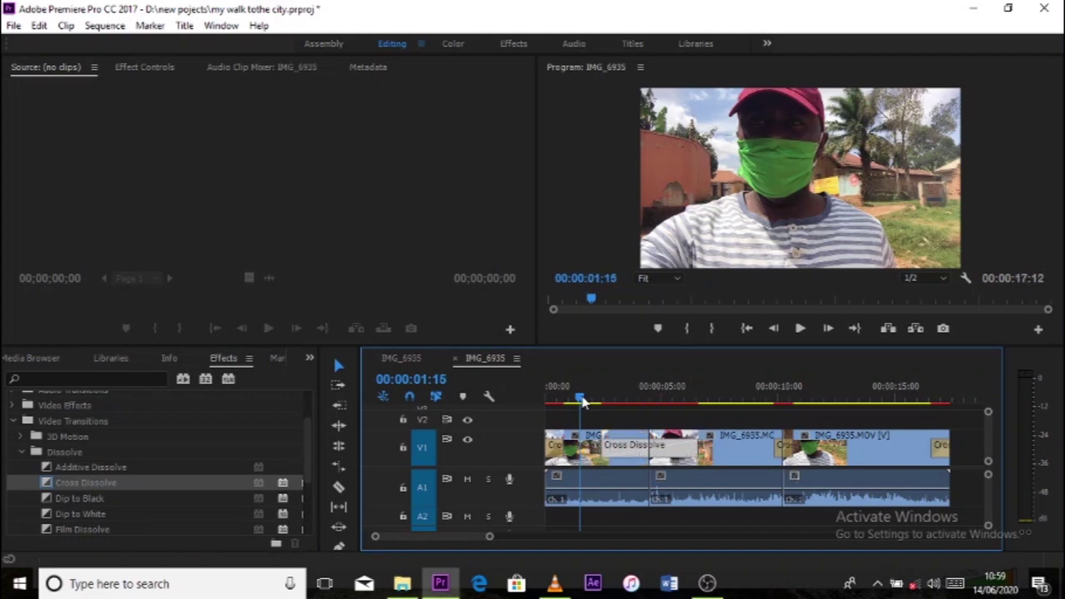
pyautogui.moveTo(593, 404); pyautogui.dragTo(626, 406)
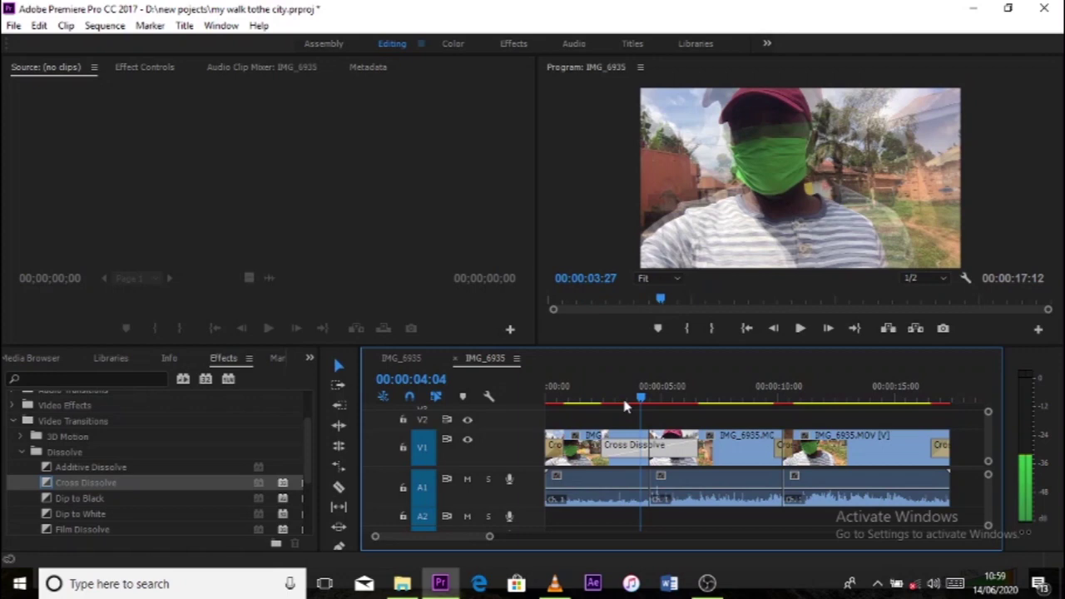
pyautogui.moveTo(697, 449); pyautogui.dragTo(653, 449)
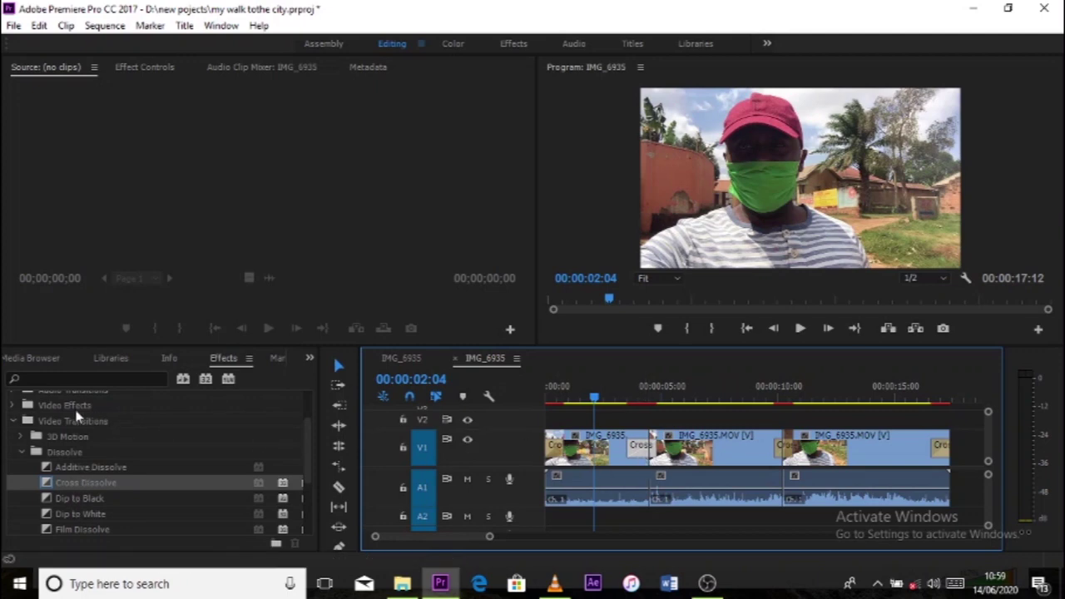
# - Search Effects for 'push', apply Push at the cut after clip 1, and save the project
pyautogui.click(96, 379)
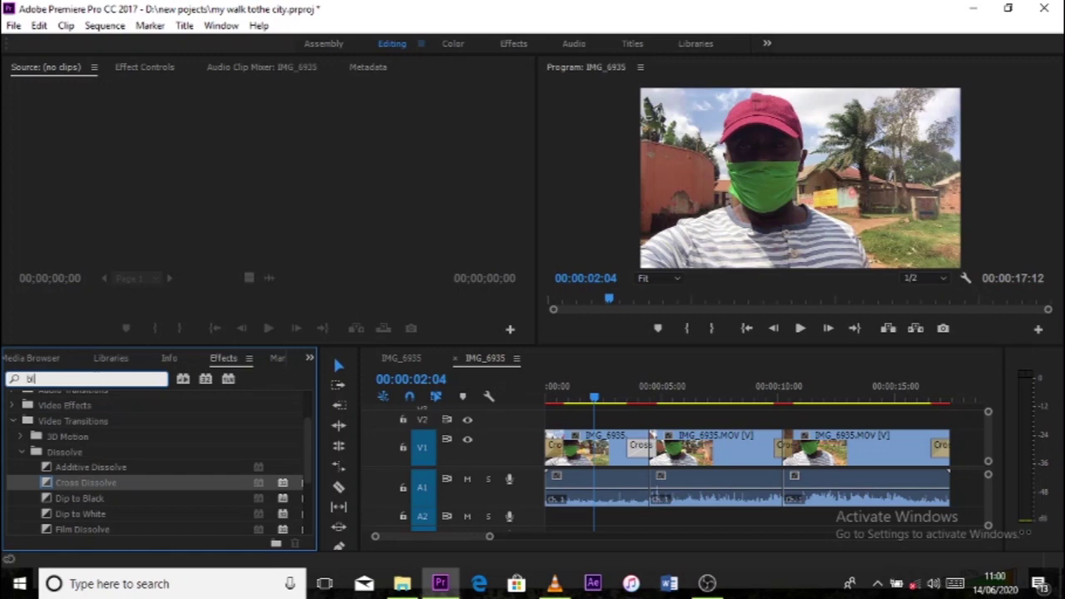
pyautogui.write('ur')
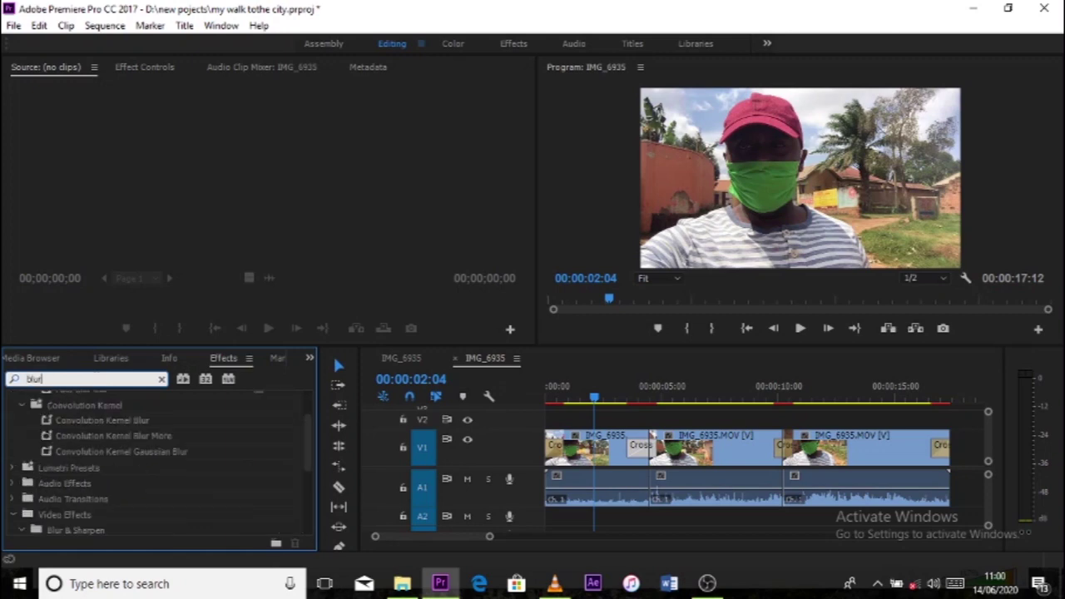
pyautogui.click(161, 379)
pyautogui.write('push')
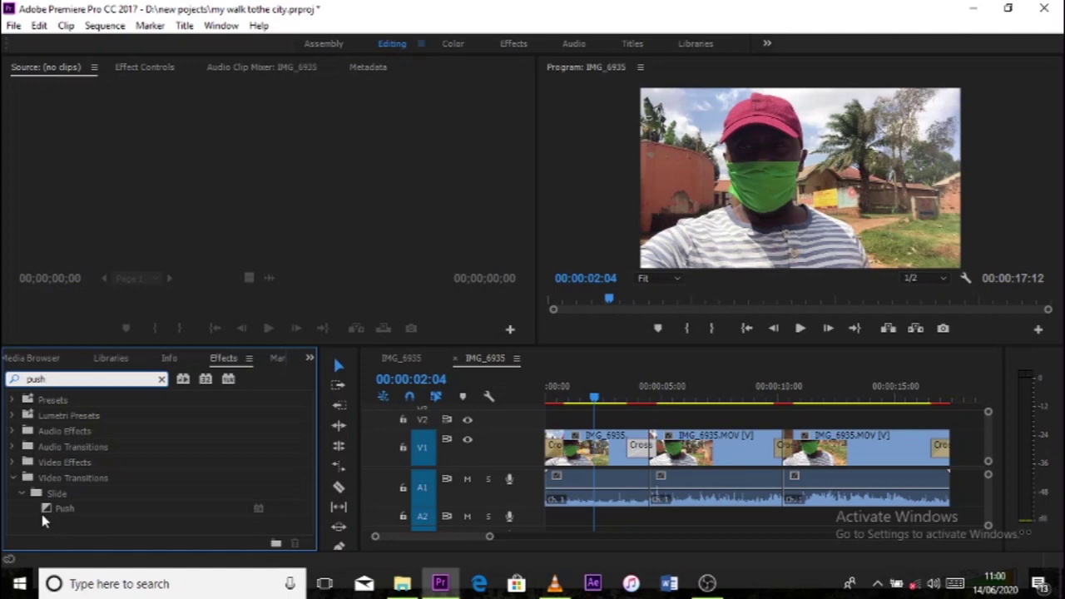
pyautogui.moveTo(51, 510); pyautogui.dragTo(654, 457)
pyautogui.moveTo(594, 408); pyautogui.dragTo(626, 406)
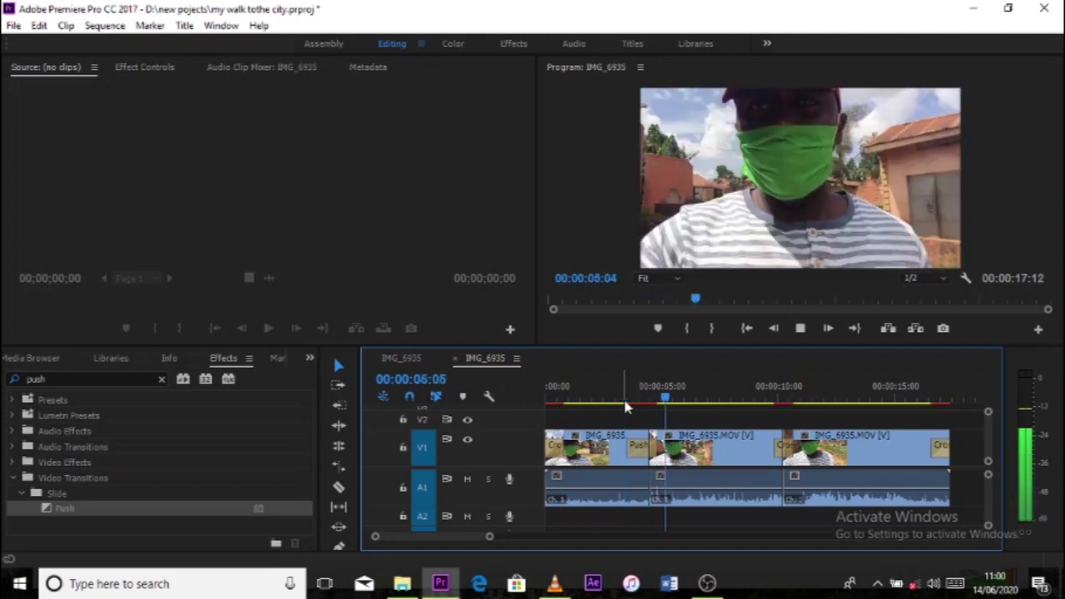
pyautogui.press('space')
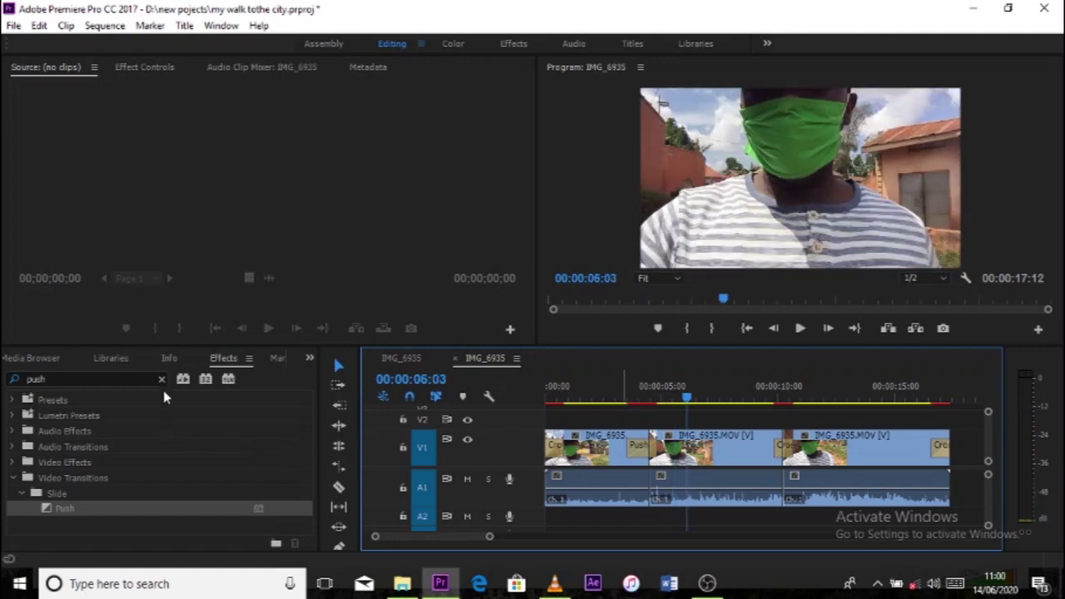
pyautogui.hotkey('ctrl', 's')
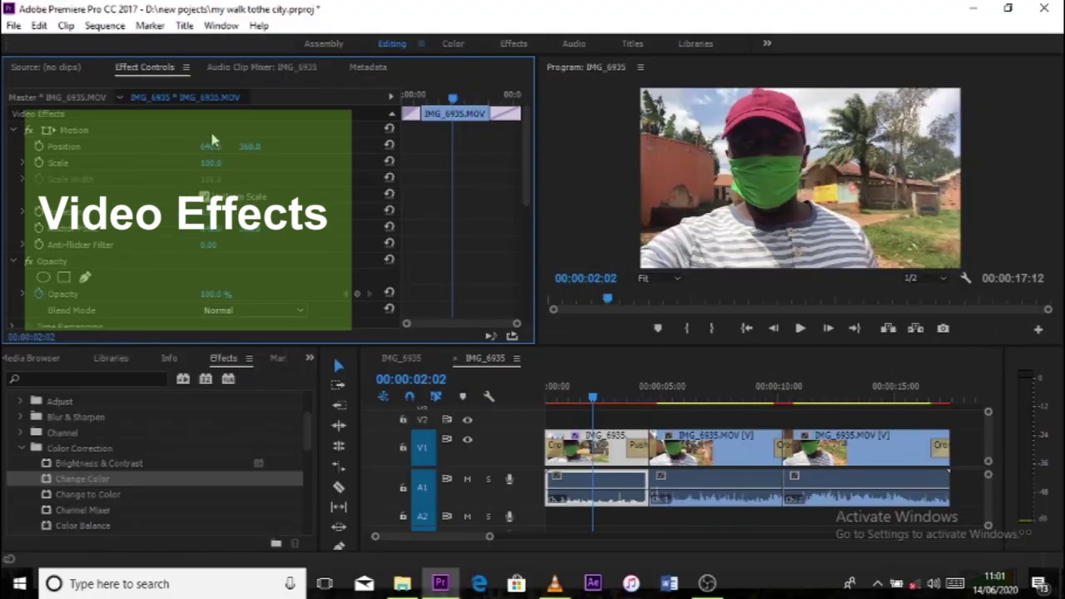
# - Nudge the first clip's Motion Scale up and down, then raise Position X
pyautogui.moveTo(528, 143); pyautogui.dragTo(528, 257)
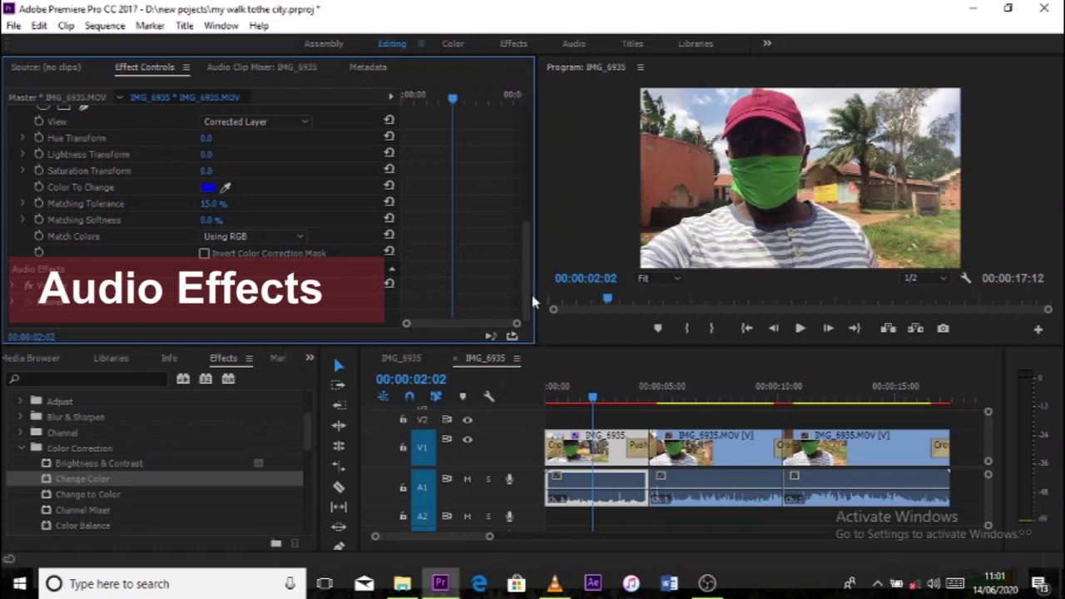
pyautogui.moveTo(527, 295); pyautogui.dragTo(528, 147)
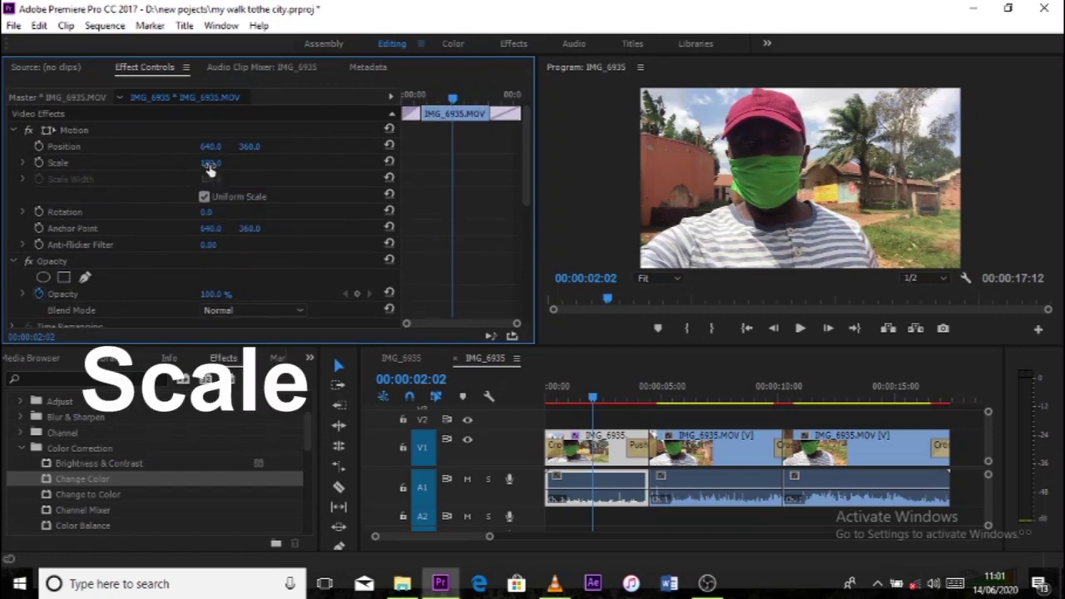
pyautogui.moveTo(210, 167)
pyautogui.mouseDown()
pyautogui.moveTo(184, 168)
pyautogui.moveTo(213, 170)
pyautogui.mouseUp()
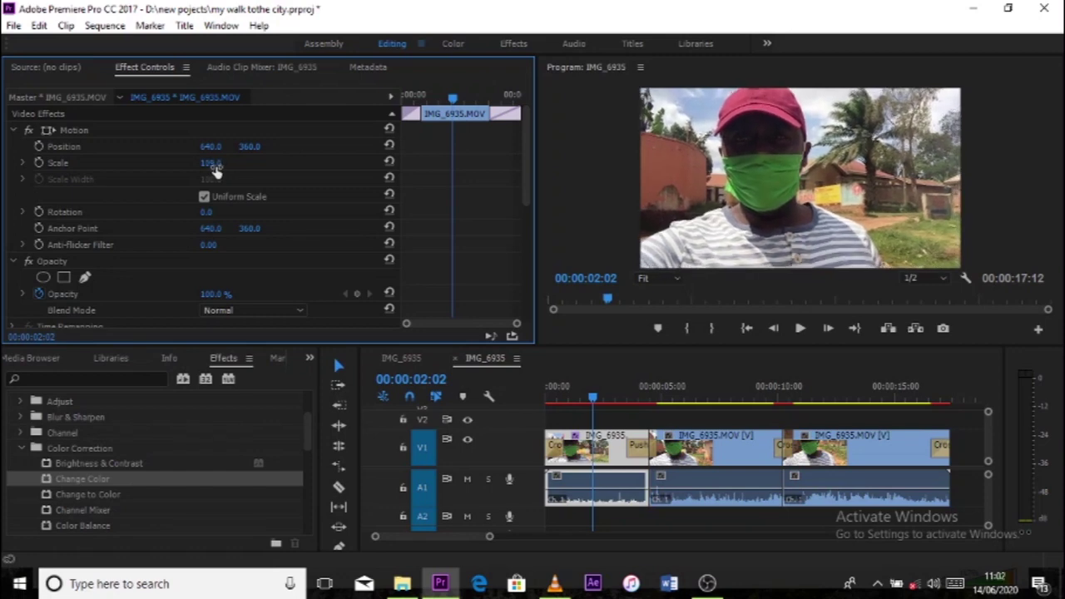
pyautogui.moveTo(215, 170); pyautogui.dragTo(208, 171)
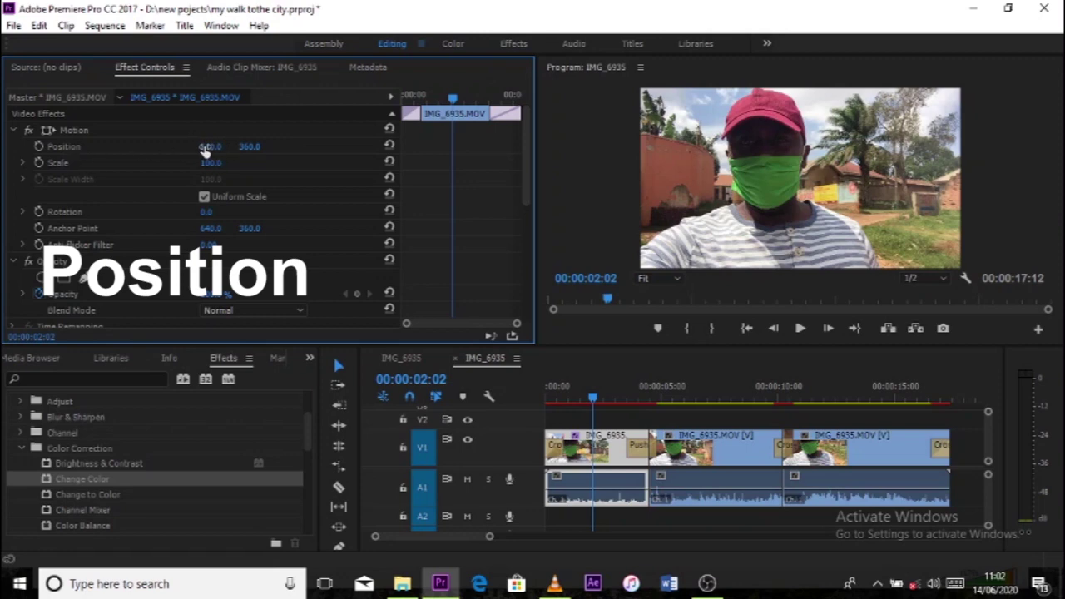
pyautogui.moveTo(203, 149); pyautogui.dragTo(391, 156)
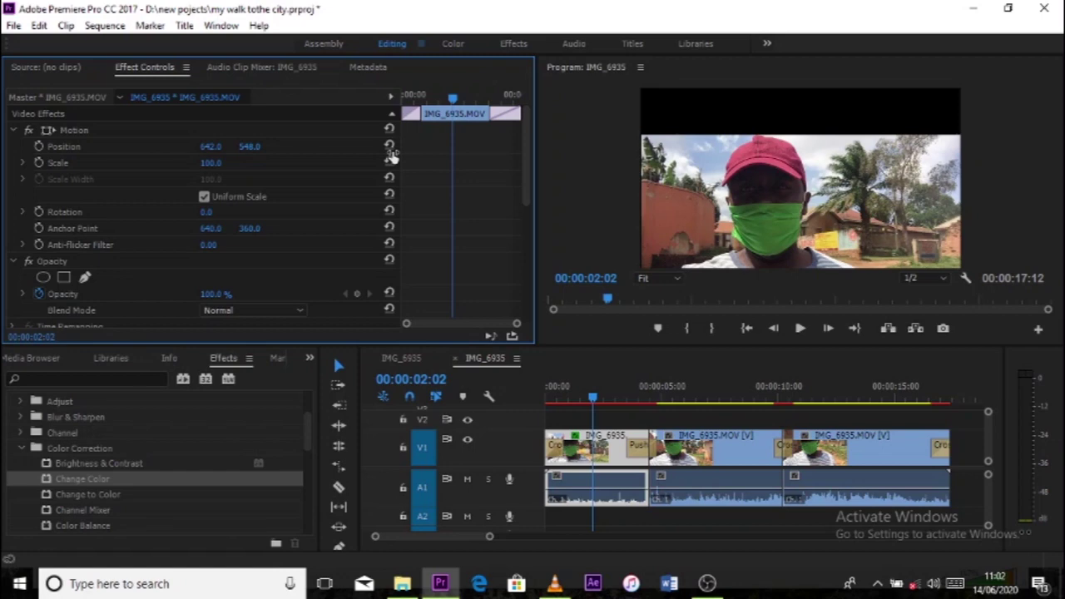
# - Return the clip to Position Y 364 and switch the panel area to the Project list
pyautogui.moveTo(249, 146); pyautogui.dragTo(242, 169)
pyautogui.click(310, 358)
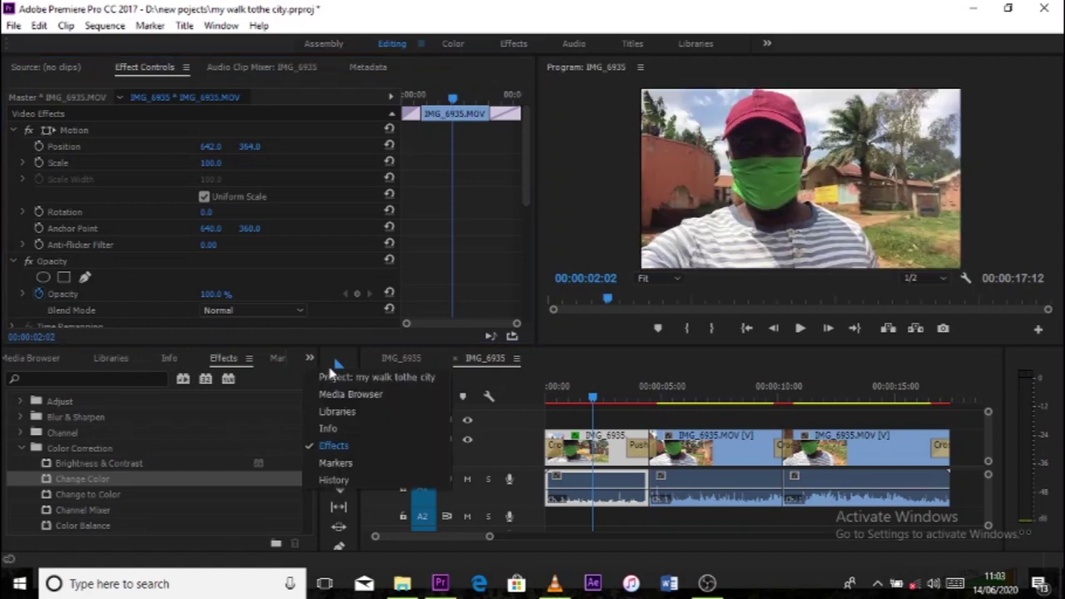
pyautogui.click(337, 386)
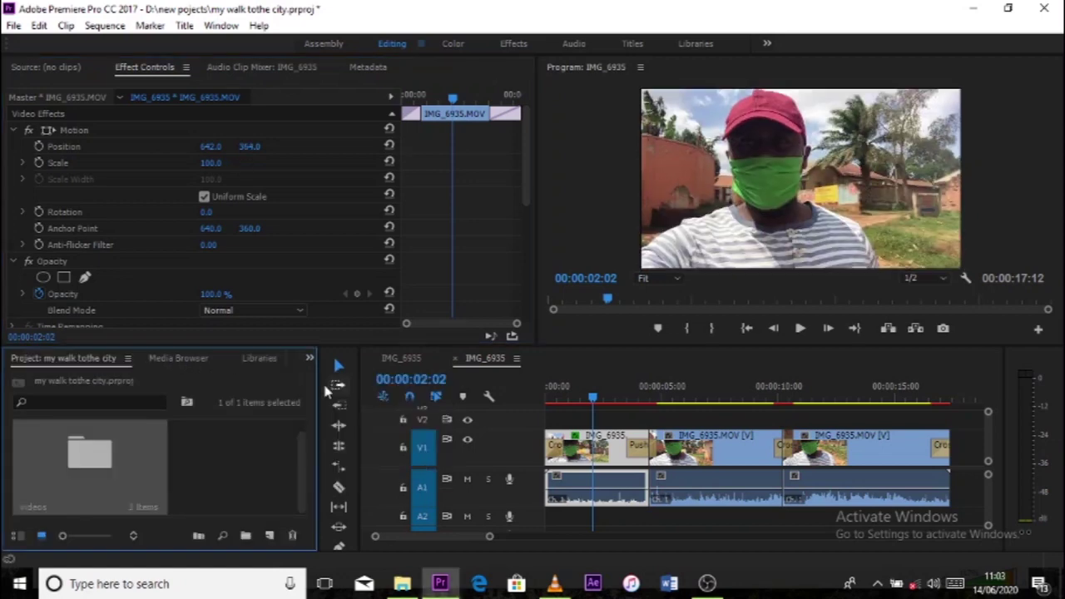
pyautogui.click(210, 447)
# - Import the Epic Cinematic Slow Background Music track from DATA (D:) > brenda songs
pyautogui.rightClick(212, 453)
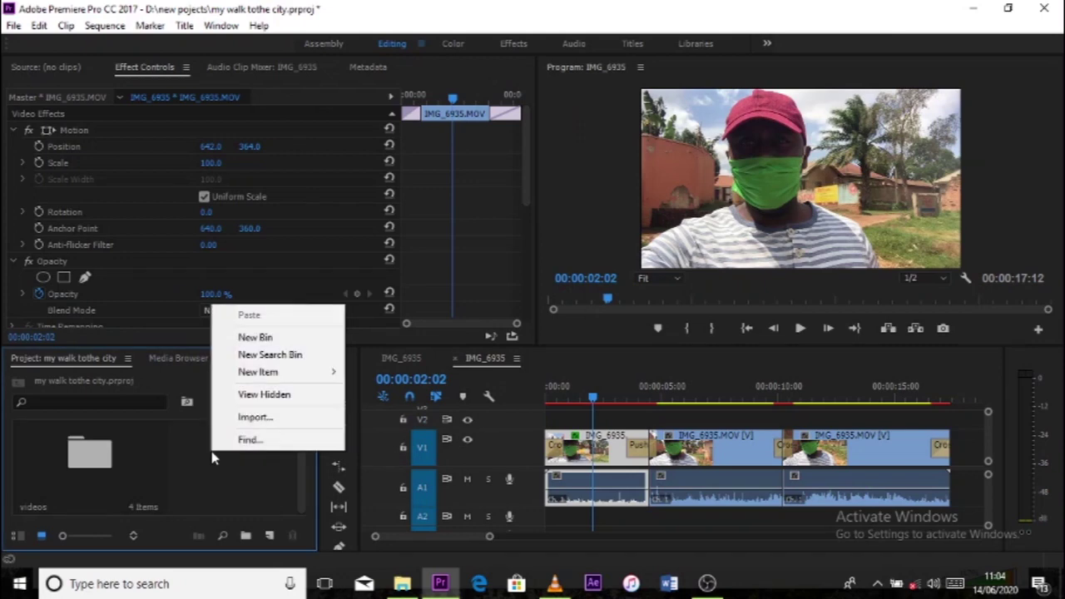
pyautogui.click(254, 418)
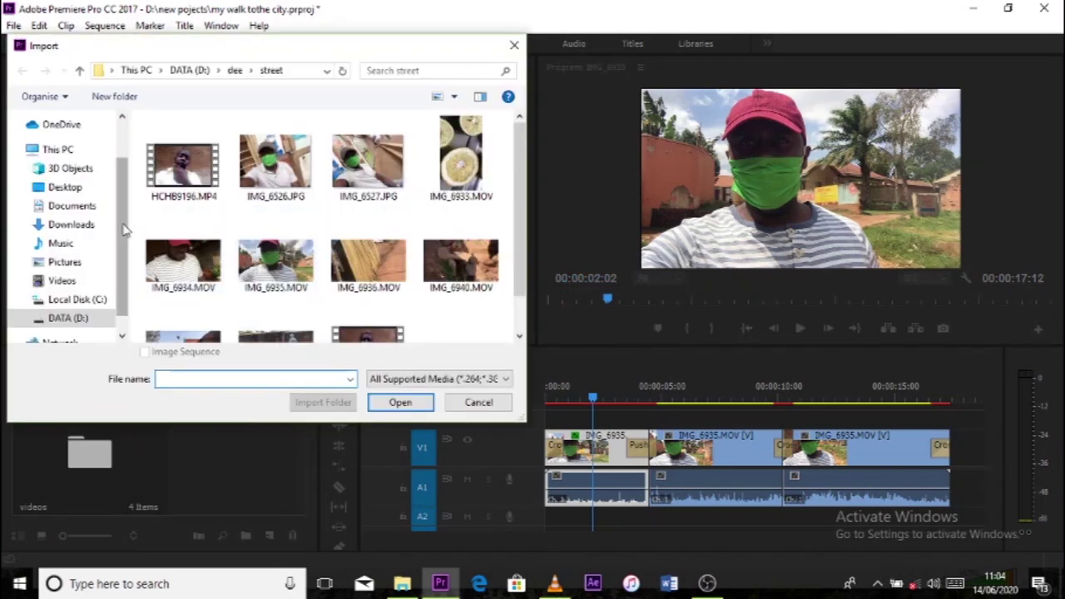
pyautogui.click(79, 72)
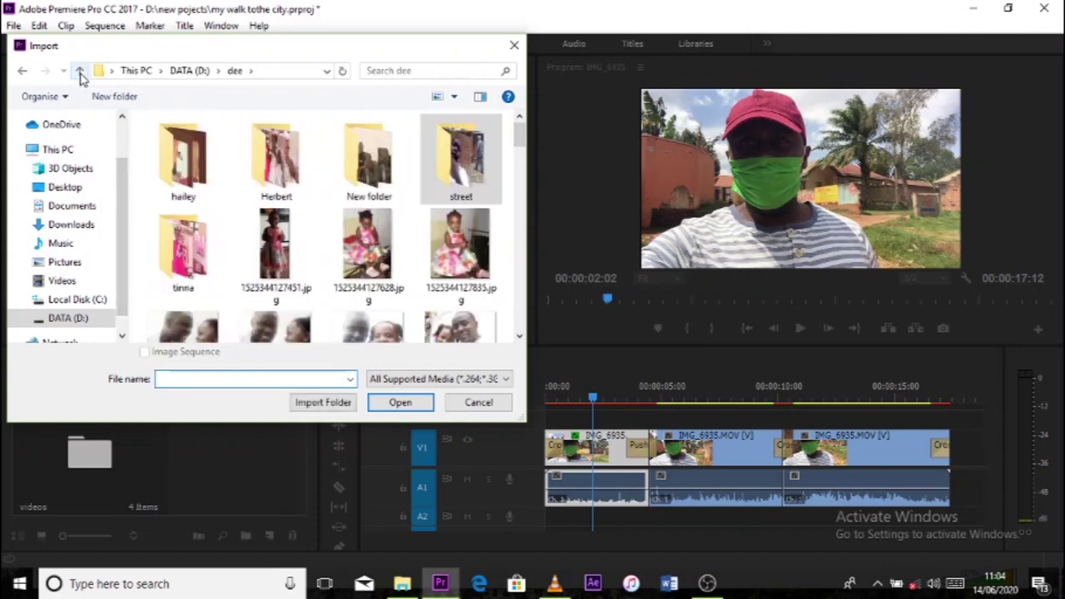
pyautogui.click(79, 72)
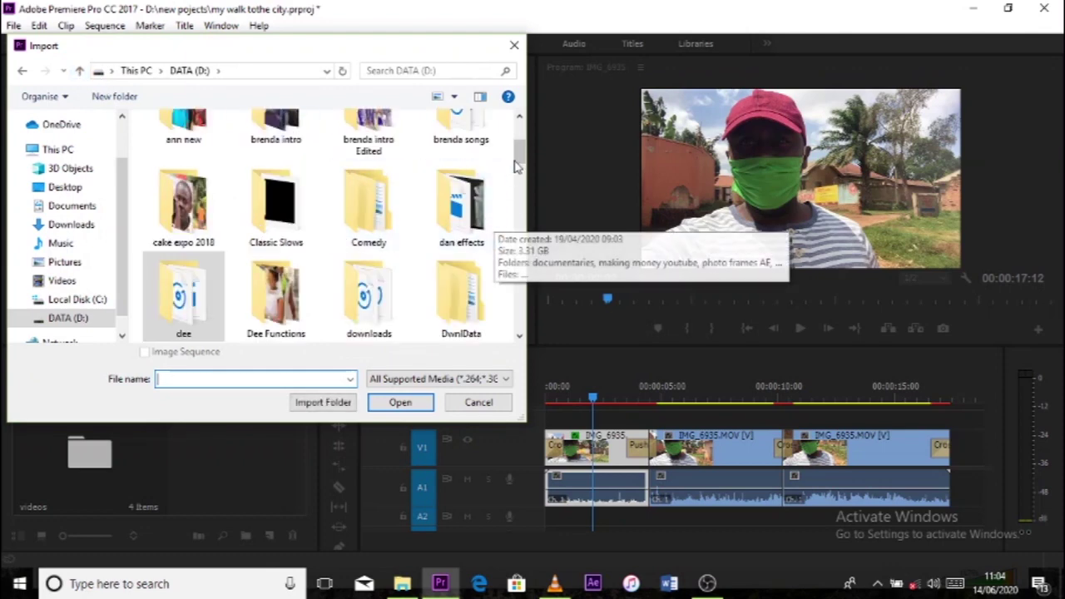
pyautogui.moveTo(518, 158); pyautogui.dragTo(518, 135)
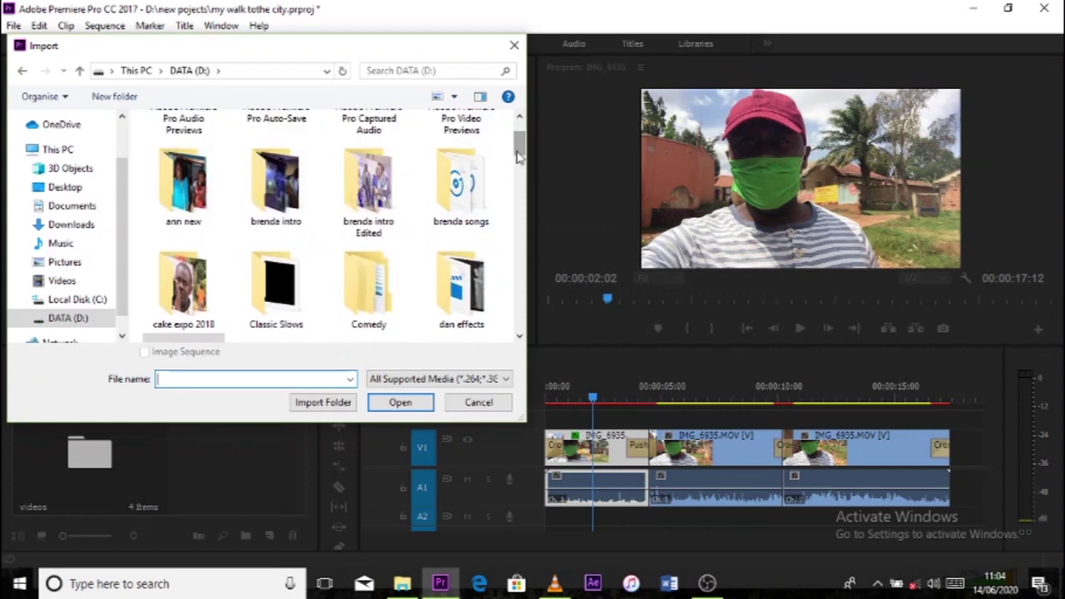
pyautogui.click(456, 197)
pyautogui.doubleClick(456, 196)
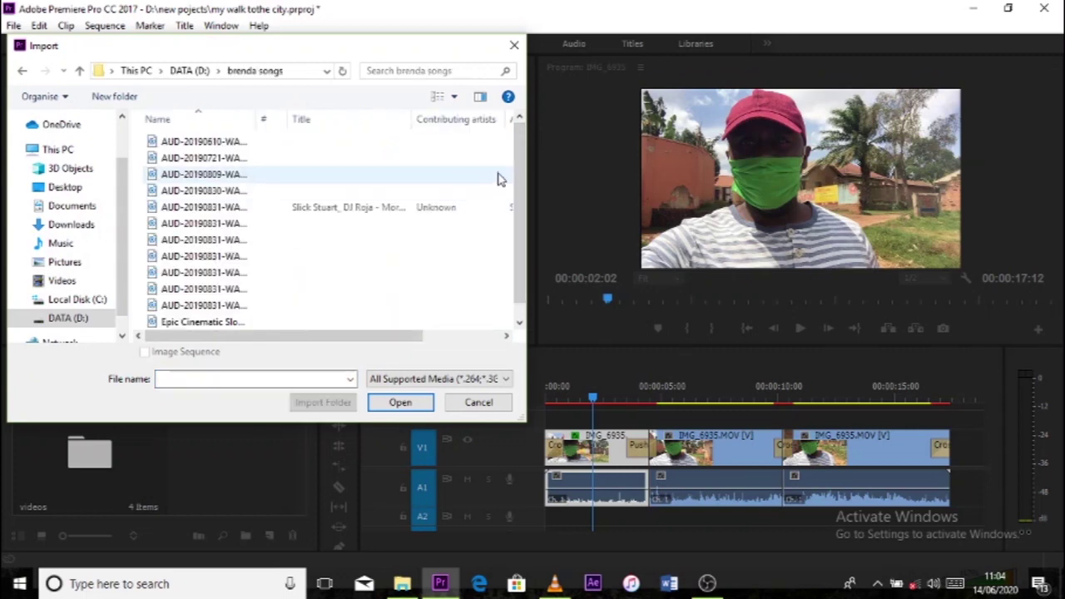
pyautogui.moveTo(527, 157); pyautogui.dragTo(522, 194)
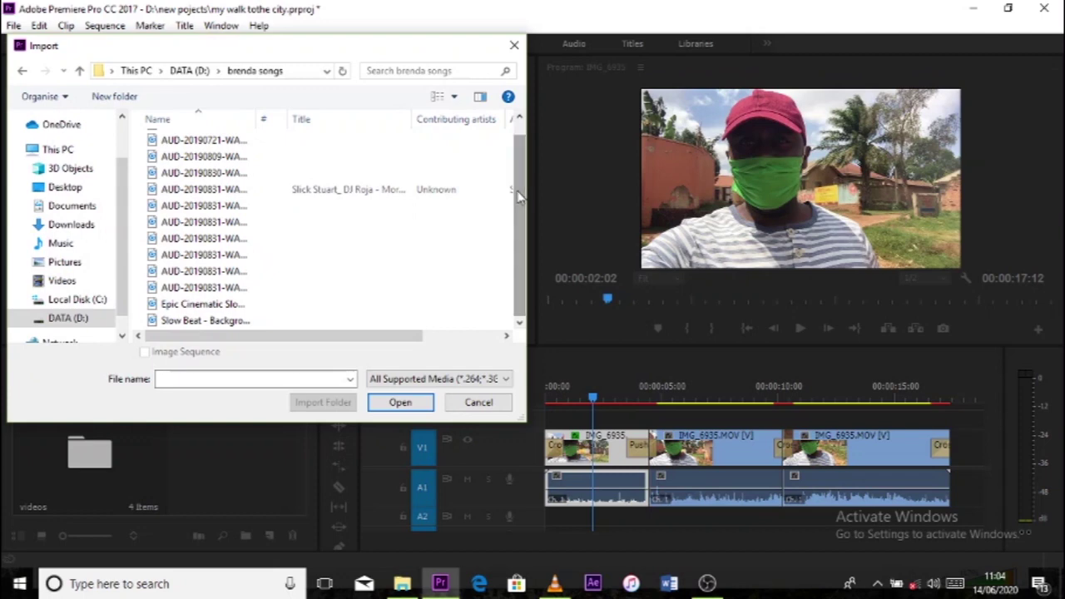
pyautogui.click(170, 306)
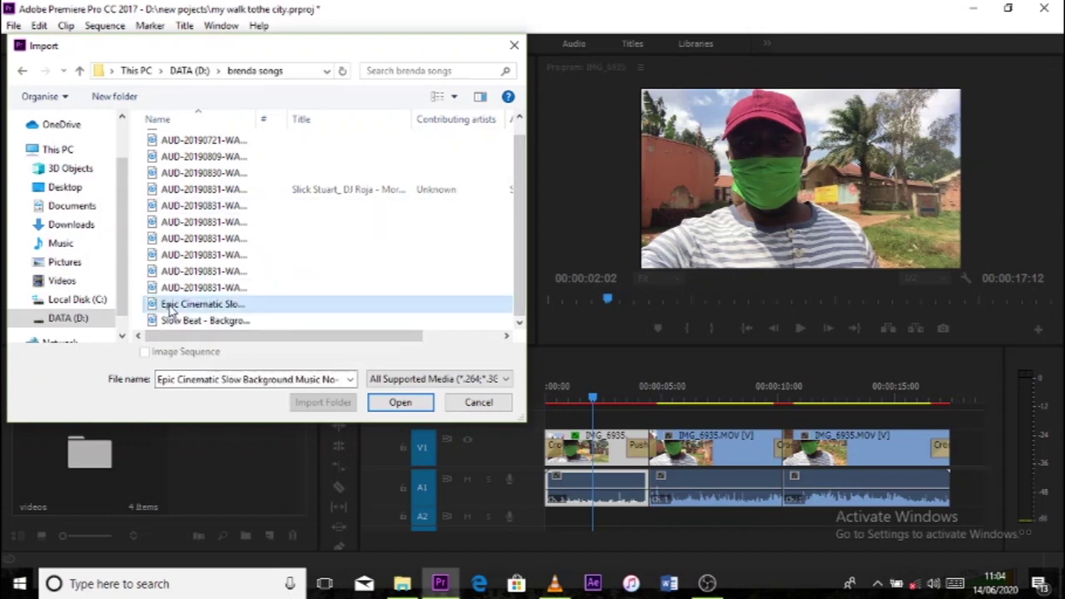
pyautogui.click(400, 403)
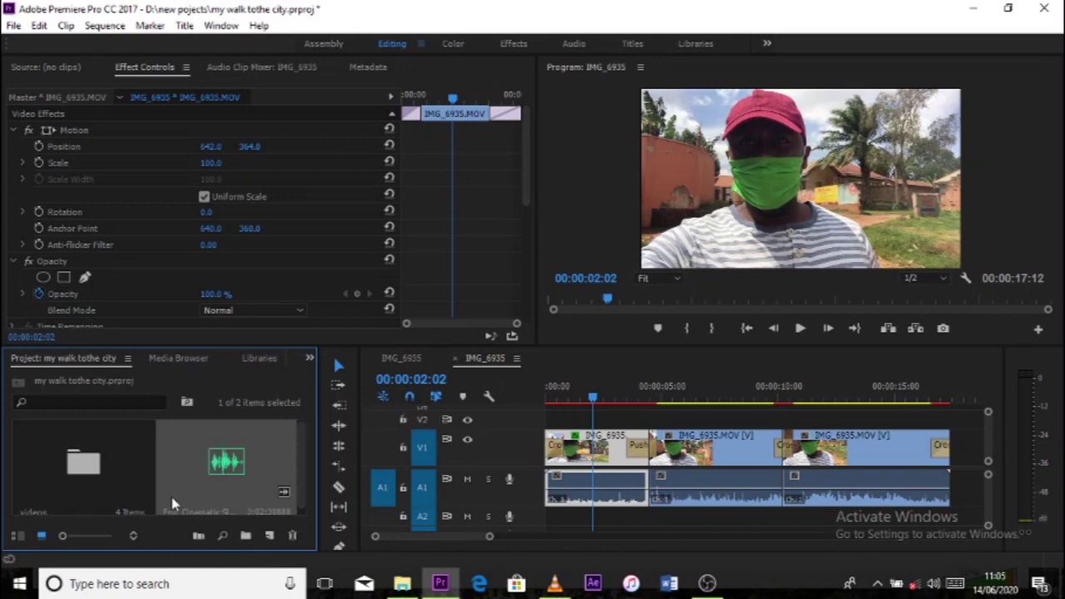
# - Place the music on A2 at the start and ripple-delete the part past the video's end
pyautogui.moveTo(177, 484); pyautogui.dragTo(554, 517)
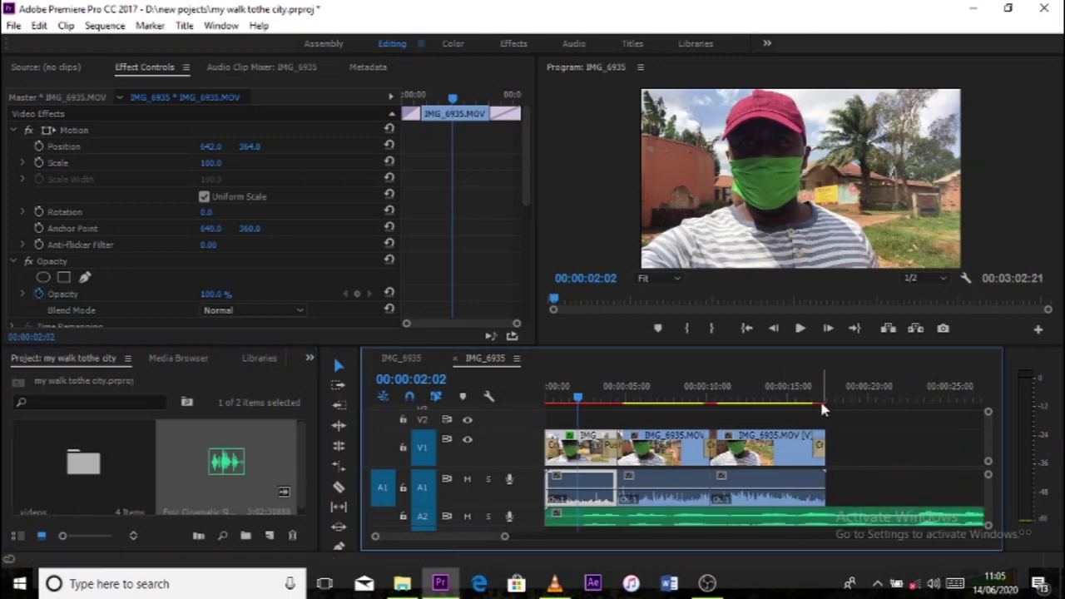
pyautogui.press('c')
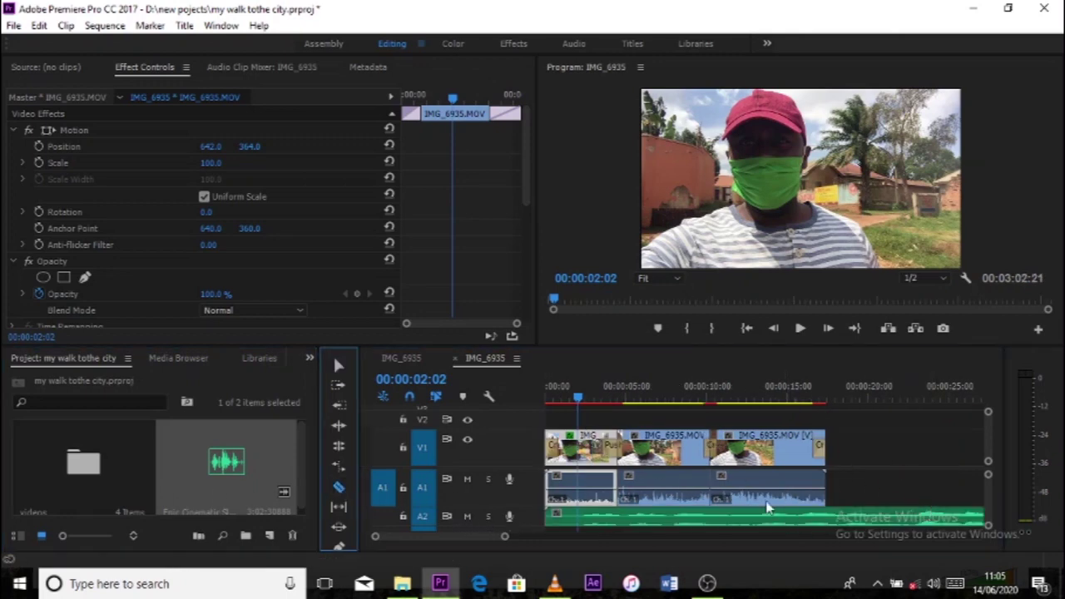
pyautogui.click(831, 519)
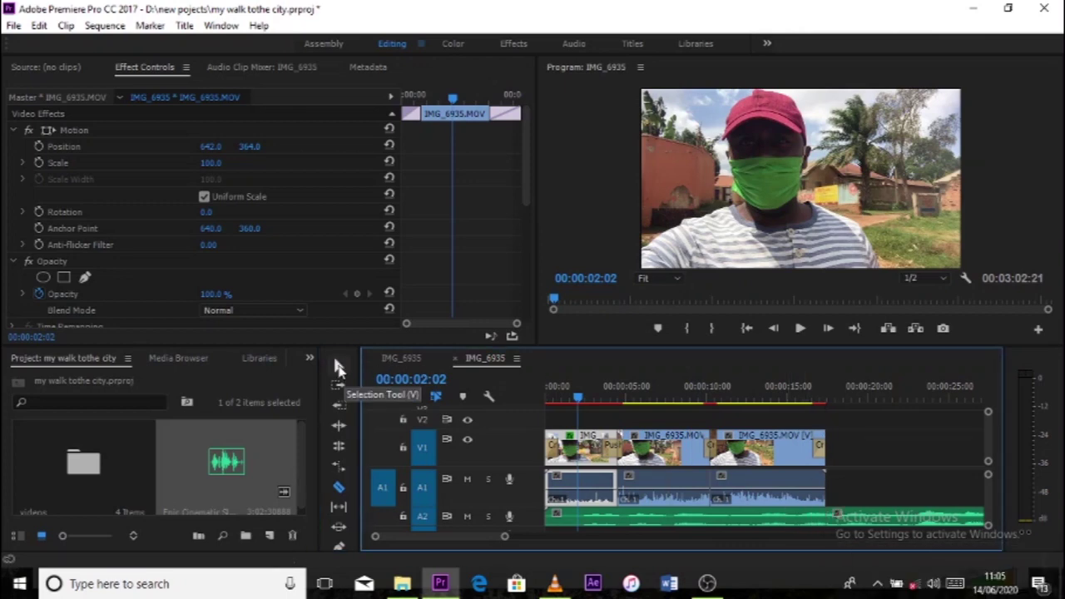
pyautogui.click(339, 369)
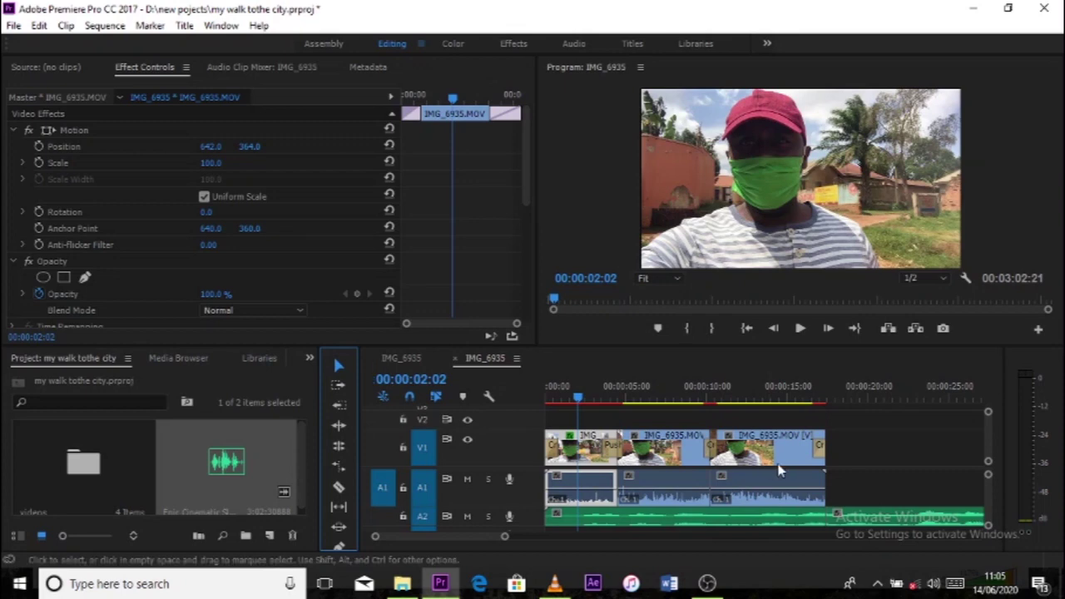
pyautogui.click(874, 519)
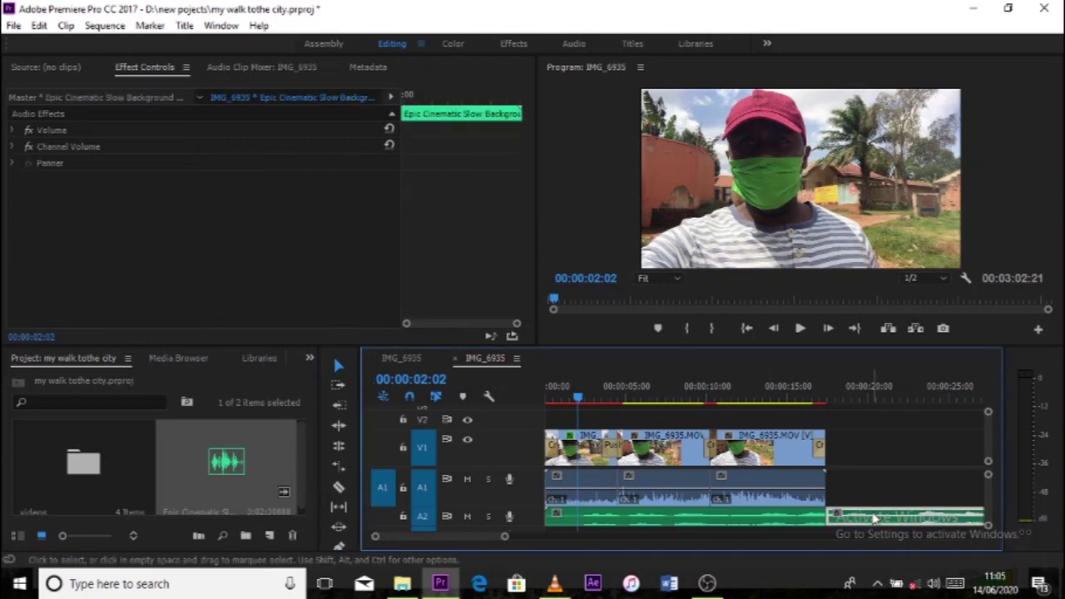
pyautogui.rightClick(874, 519)
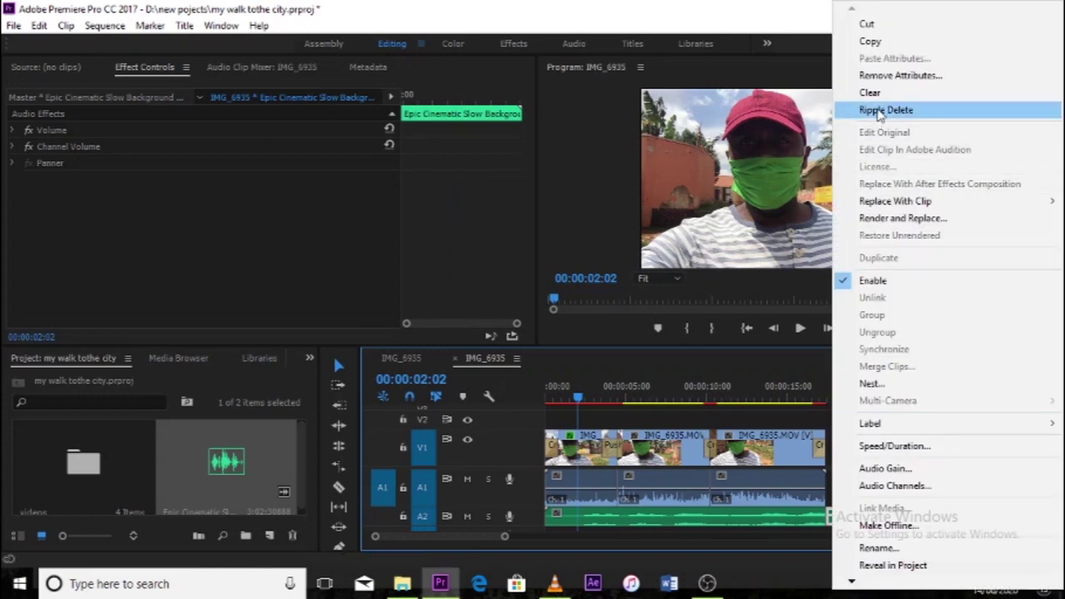
pyautogui.click(870, 93)
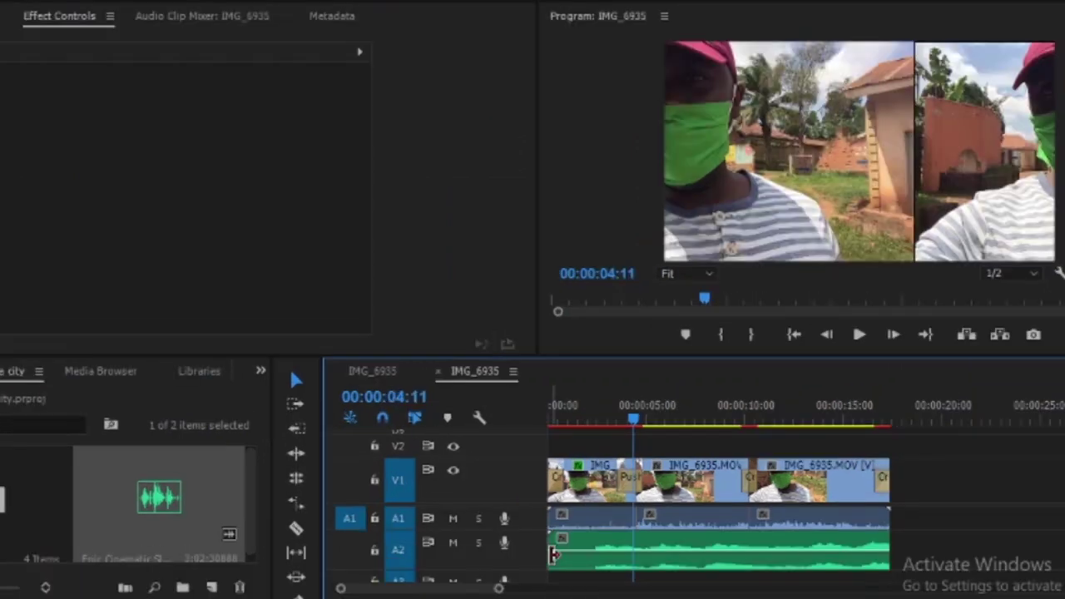
# - Trim the music's opening, slide it to the sequence start and extend it to the video's end
pyautogui.moveTo(559, 556); pyautogui.dragTo(596, 556)
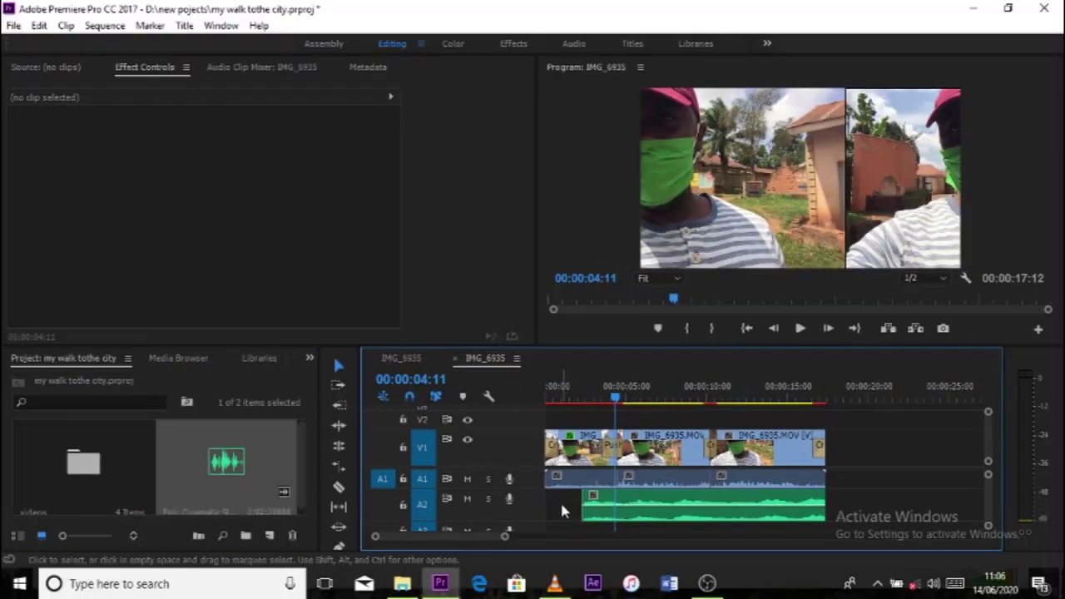
pyautogui.moveTo(684, 505); pyautogui.dragTo(648, 505)
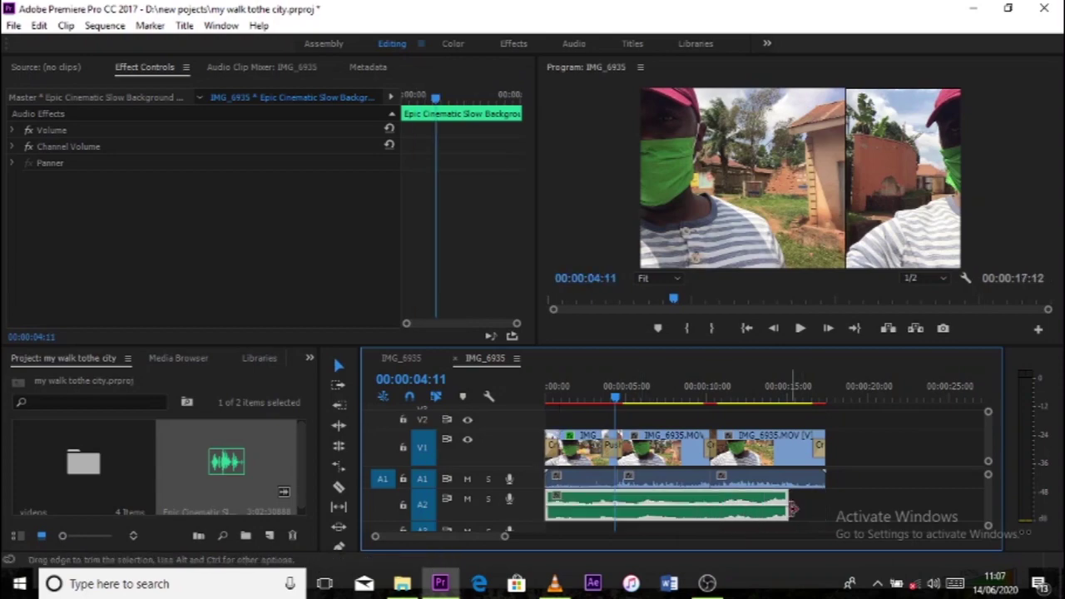
pyautogui.moveTo(792, 508); pyautogui.dragTo(829, 509)
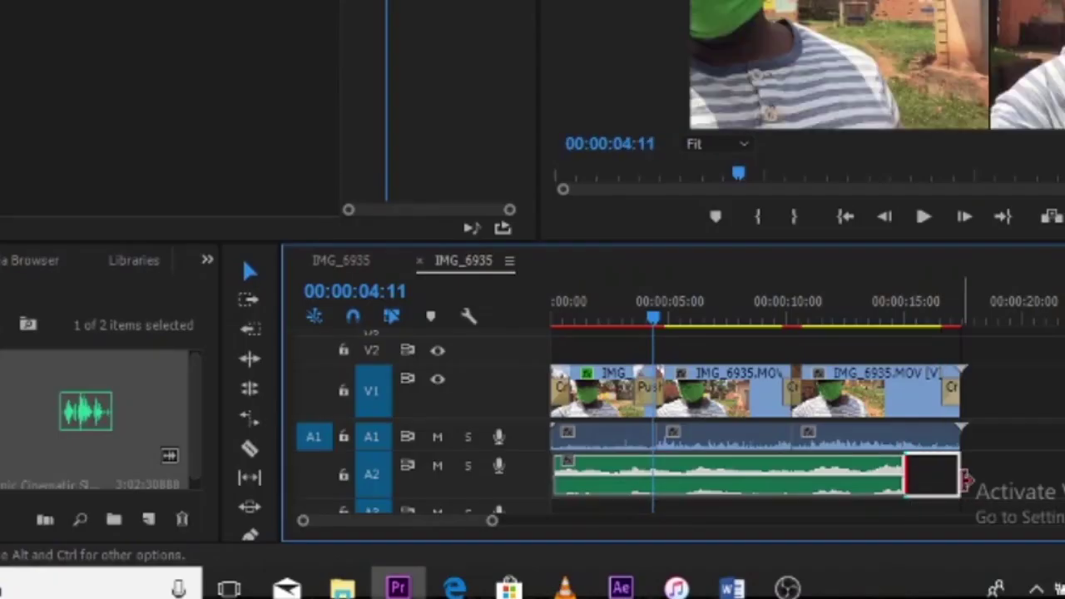
pyautogui.moveTo(965, 479); pyautogui.dragTo(964, 480)
pyautogui.click(607, 321)
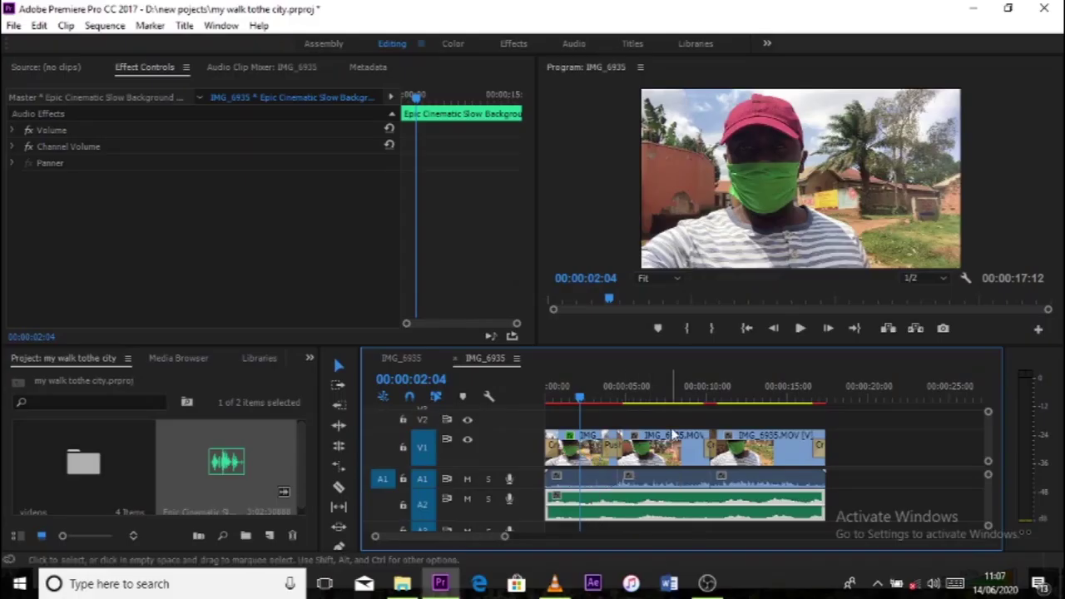
# - Render the timeline and filter the Effects list with the search 'fast'
pyautogui.press('Return')
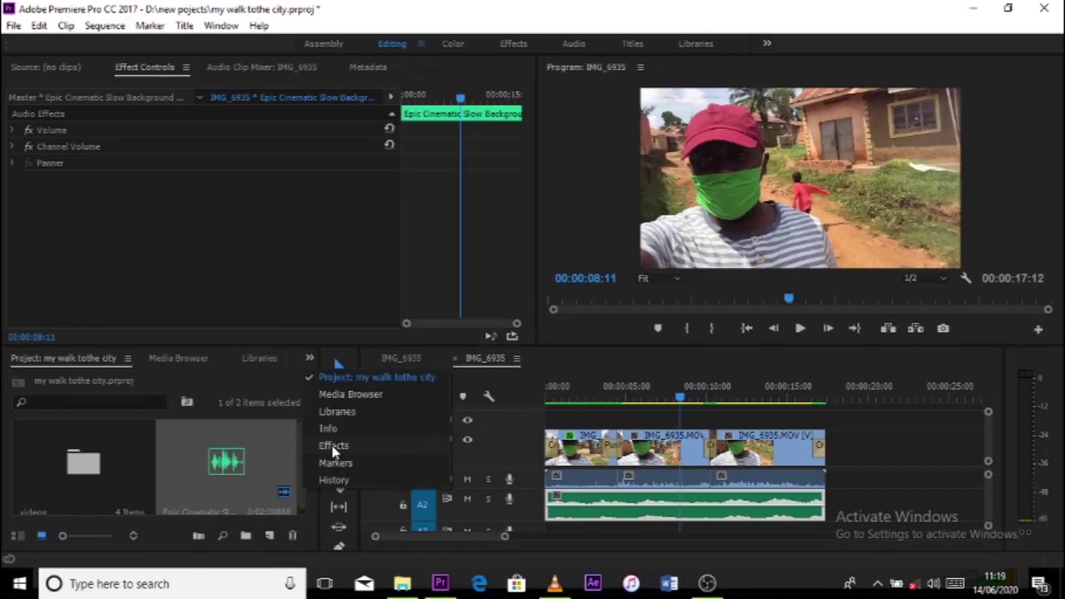
pyautogui.click(334, 446)
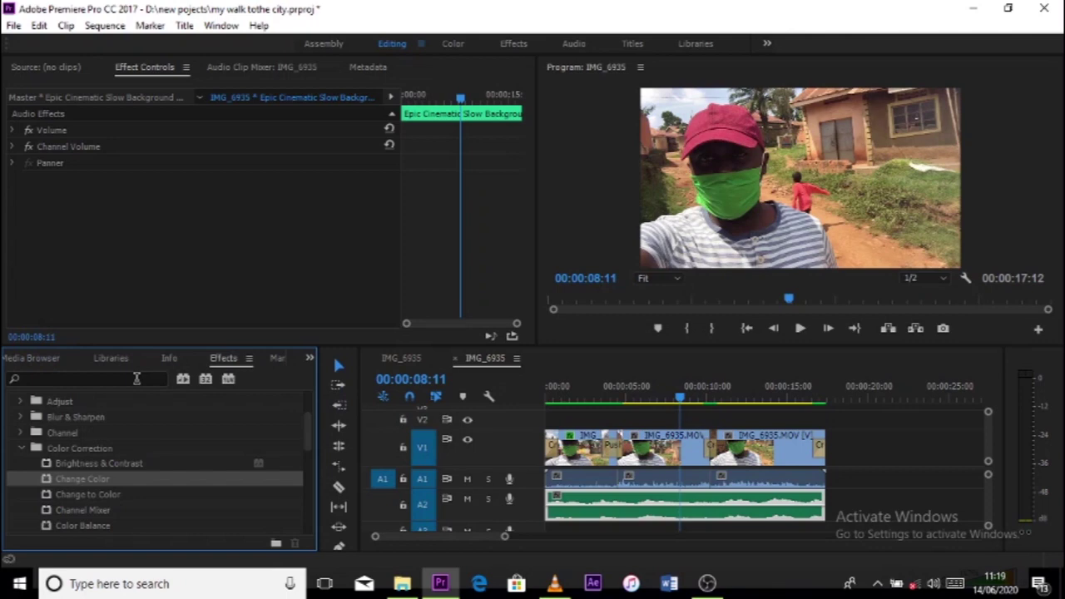
pyautogui.click(136, 378)
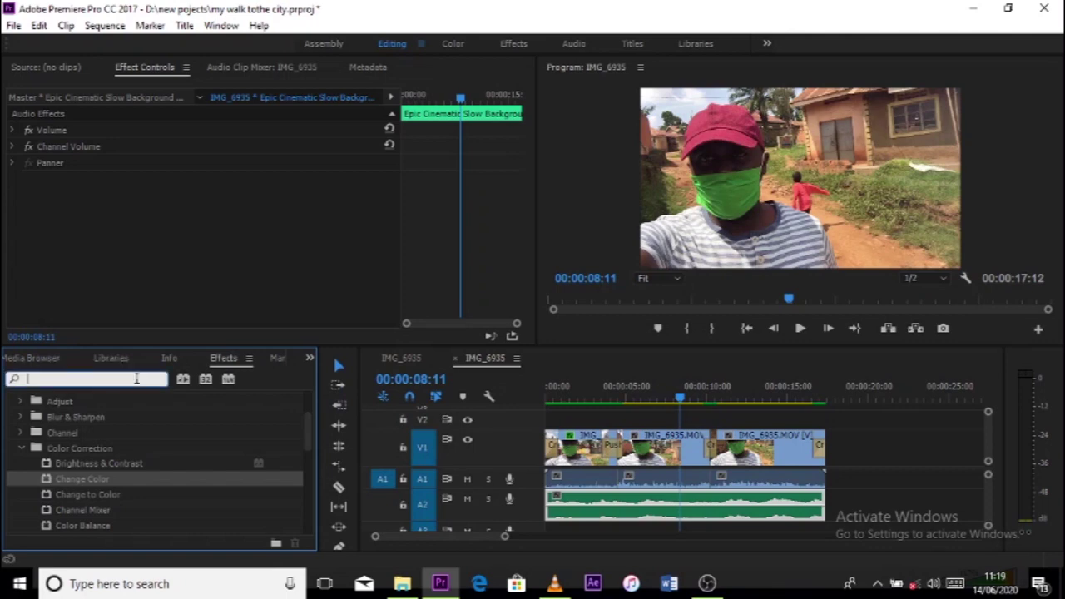
pyautogui.write('fast')
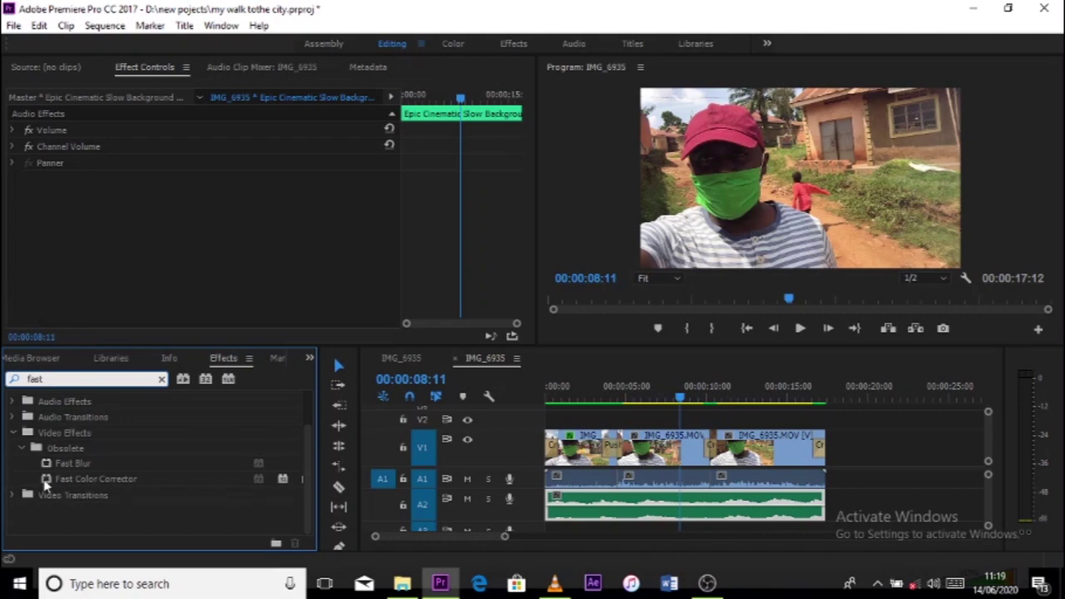
# - Add Fast Color Corrector to the first clip: shift balance, saturation about 122, tighter input levels
pyautogui.moveTo(46, 479); pyautogui.dragTo(583, 449)
pyautogui.moveTo(202, 249); pyautogui.dragTo(126, 232)
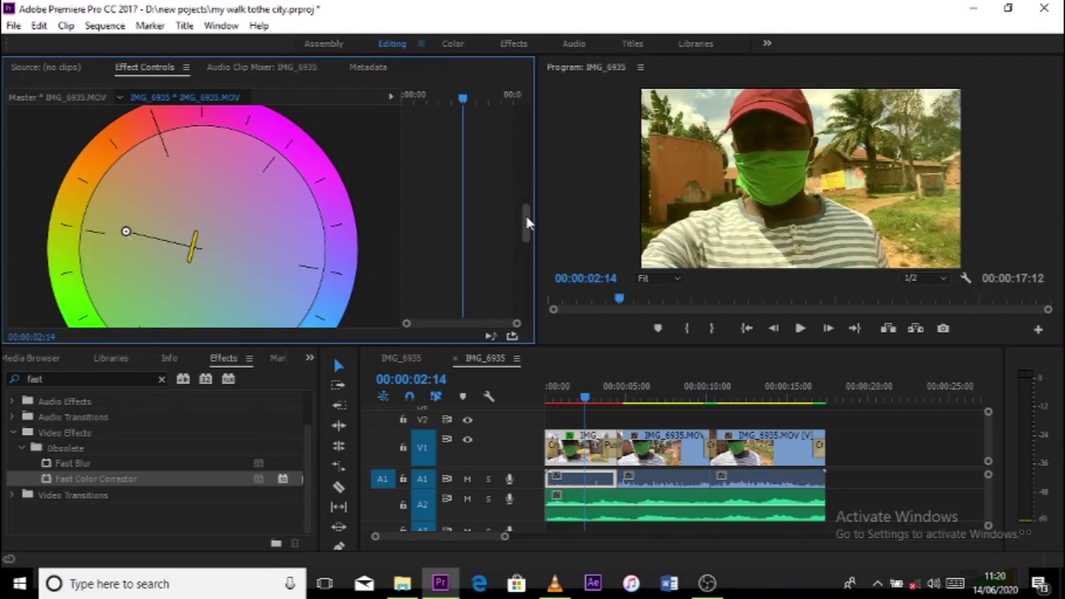
pyautogui.moveTo(527, 219); pyautogui.dragTo(528, 280)
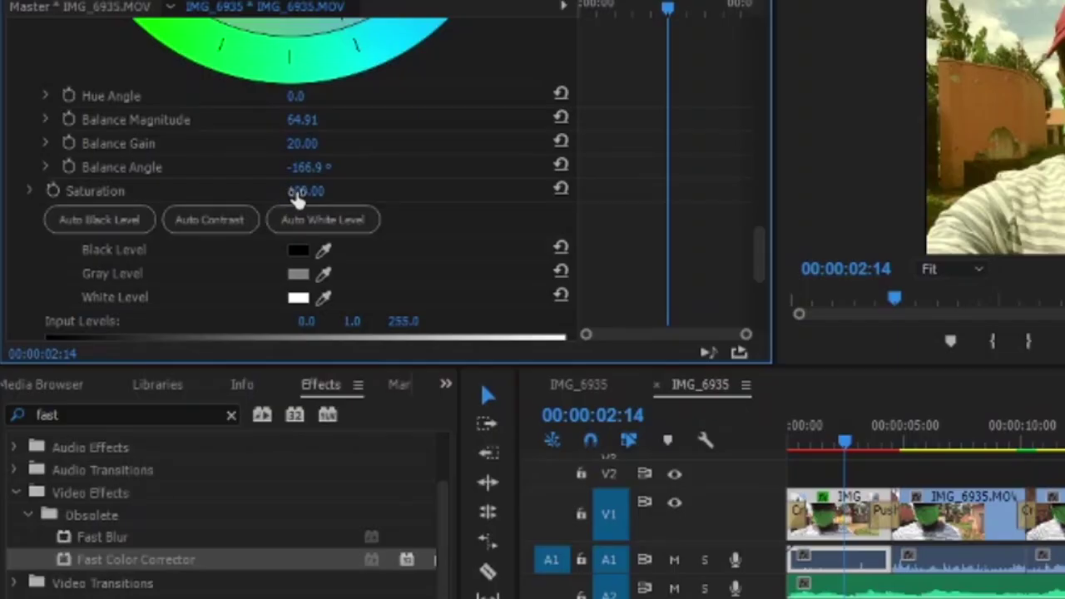
pyautogui.moveTo(297, 197); pyautogui.dragTo(321, 197)
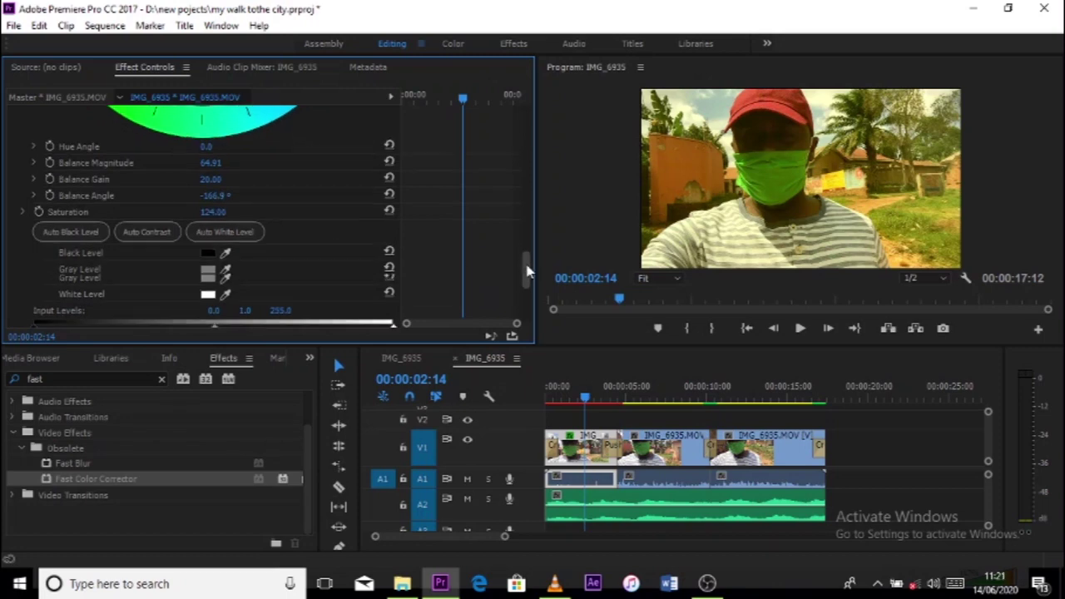
pyautogui.moveTo(527, 269); pyautogui.dragTo(527, 288)
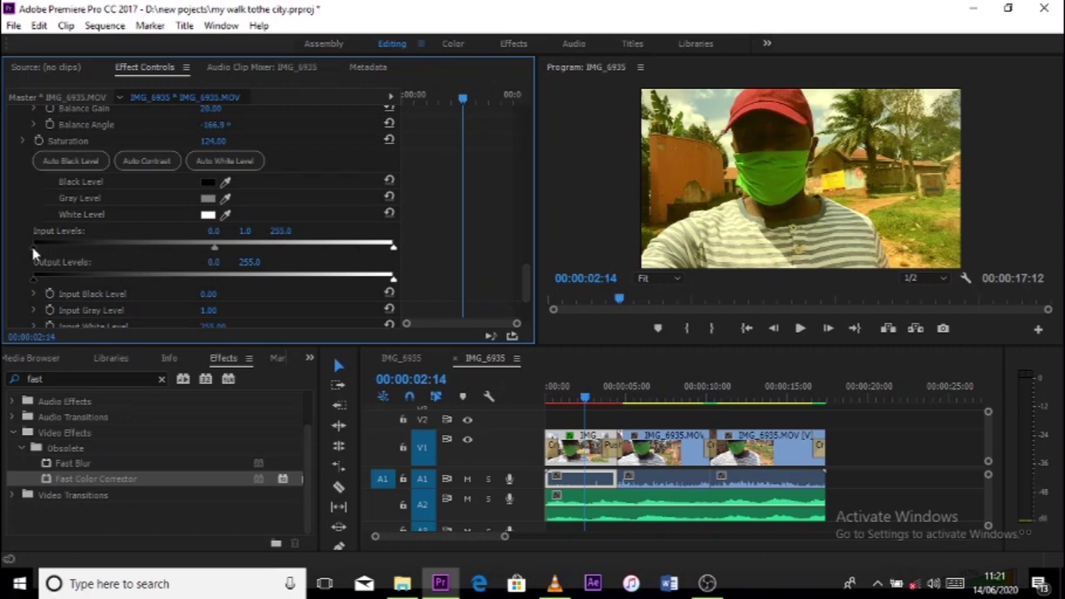
pyautogui.moveTo(35, 253); pyautogui.dragTo(53, 253)
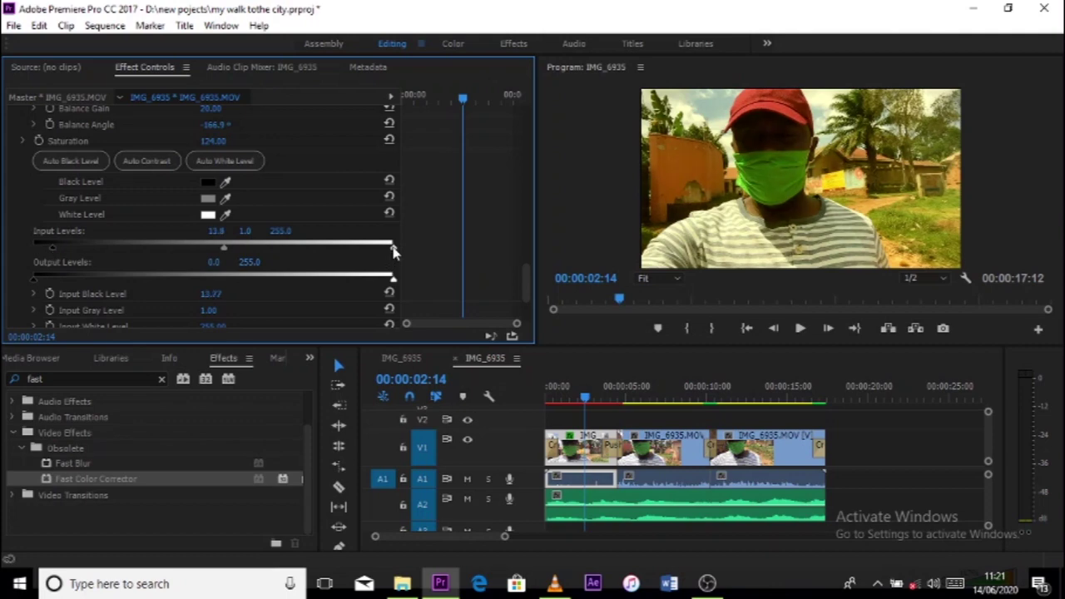
pyautogui.moveTo(393, 249); pyautogui.dragTo(375, 248)
pyautogui.scroll(6, 25, 233)
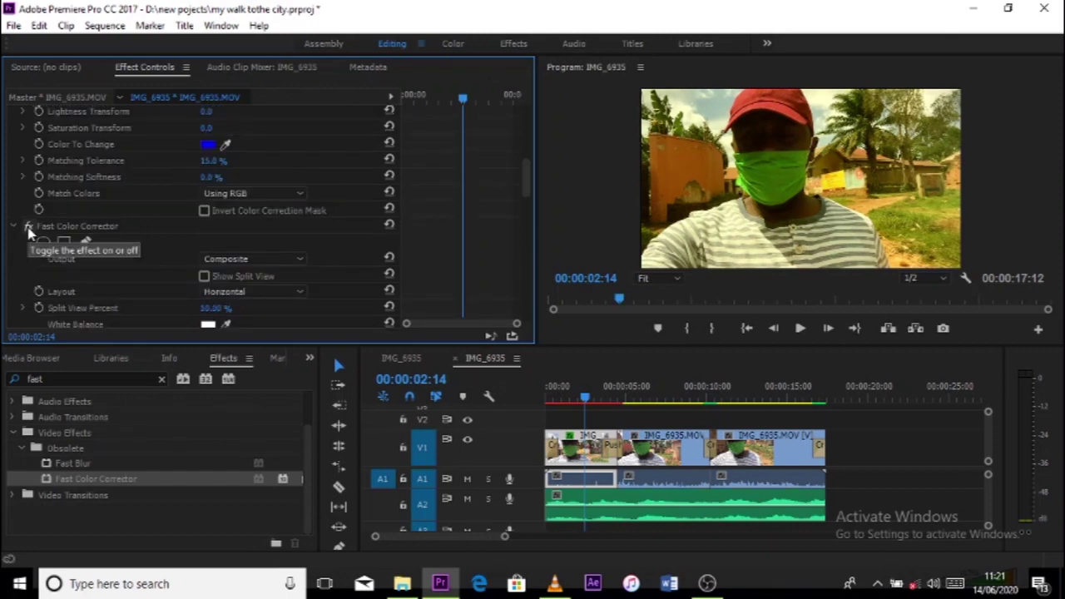
pyautogui.click(28, 228)
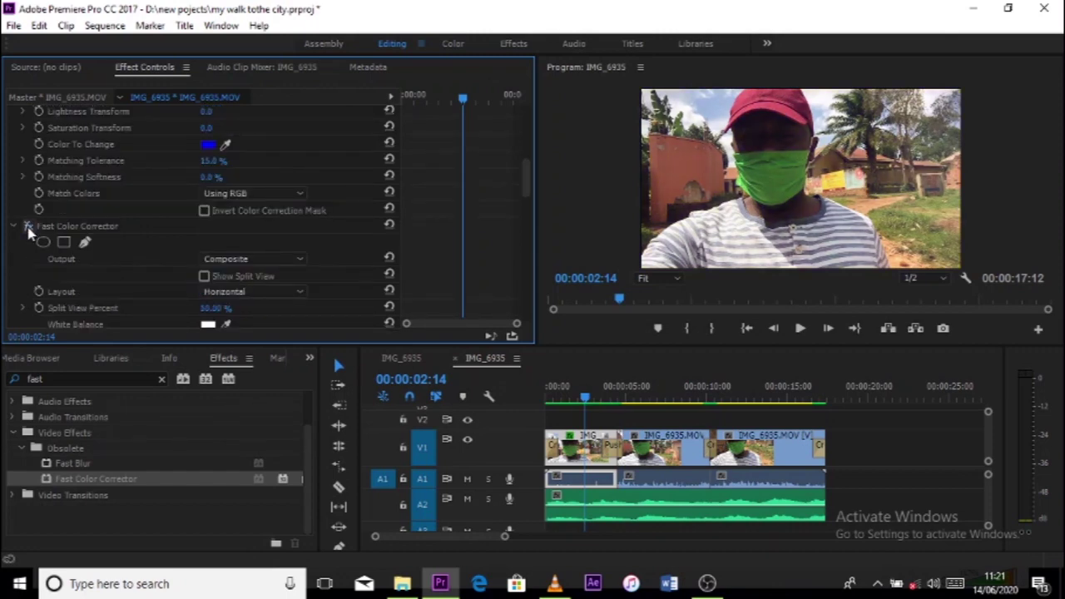
pyautogui.click(28, 228)
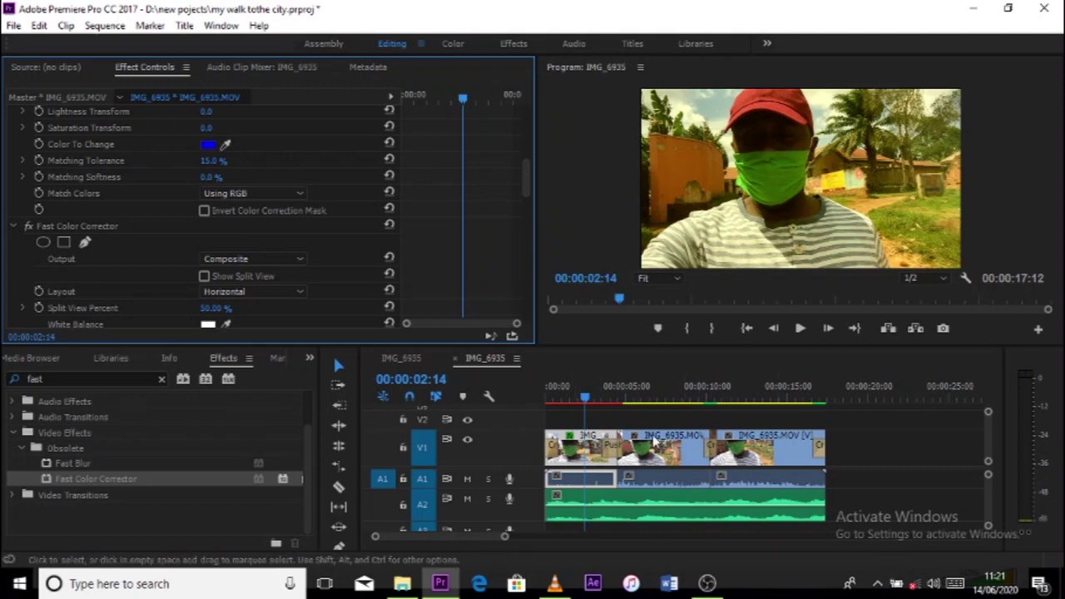
# - Copy the Fast Color Corrector and paste it onto the two later clips
pyautogui.click(107, 230)
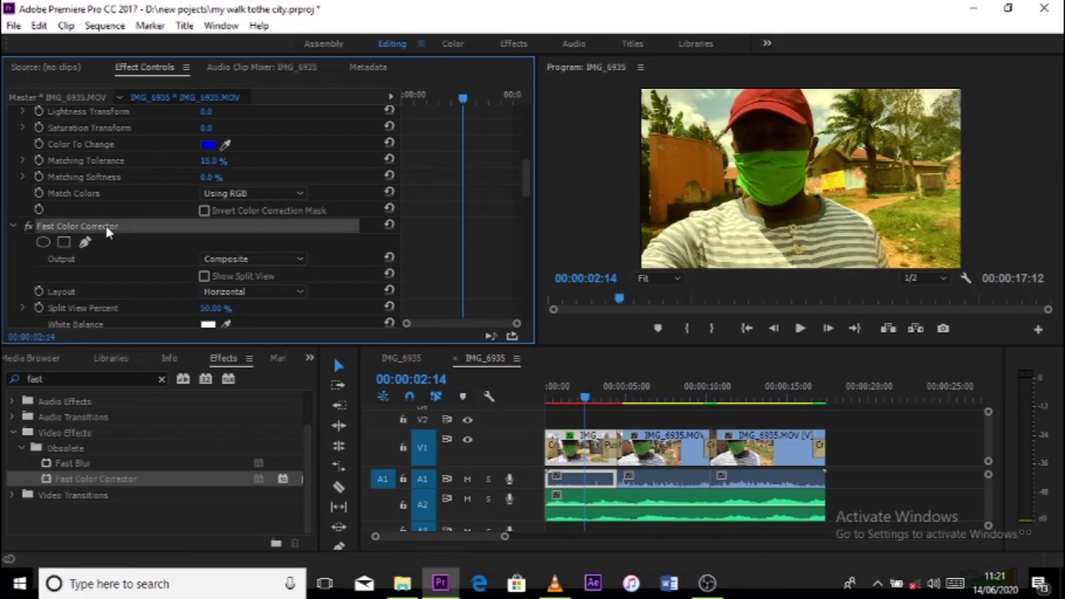
pyautogui.hotkey('ctrl', 'c')
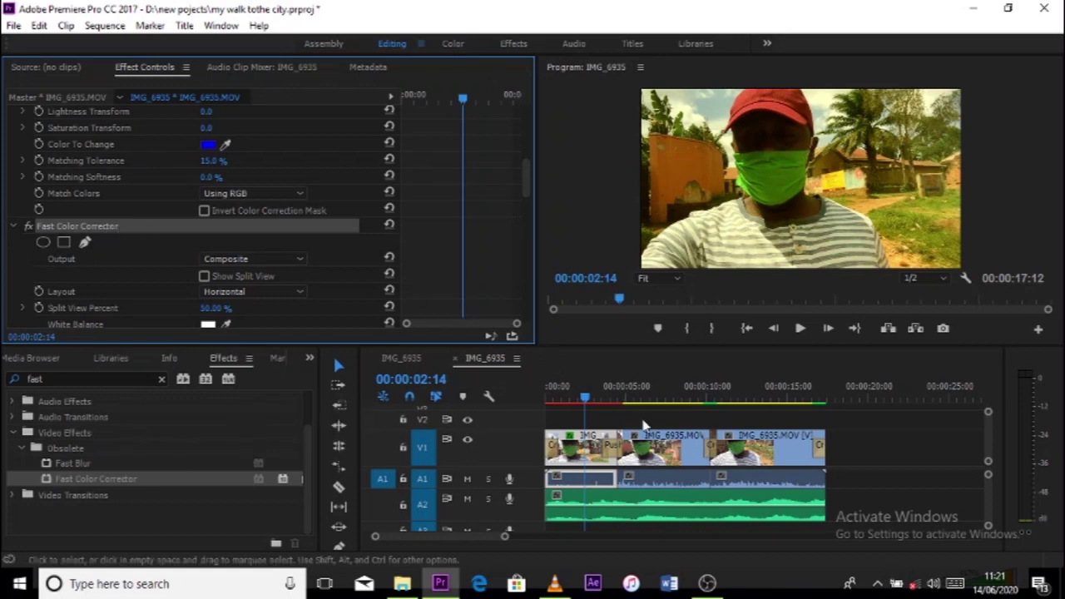
pyautogui.moveTo(662, 427)
pyautogui.mouseDown()
pyautogui.moveTo(725, 409)
pyautogui.moveTo(772, 454)
pyautogui.mouseUp()
pyautogui.hotkey('ctrl', 'v')
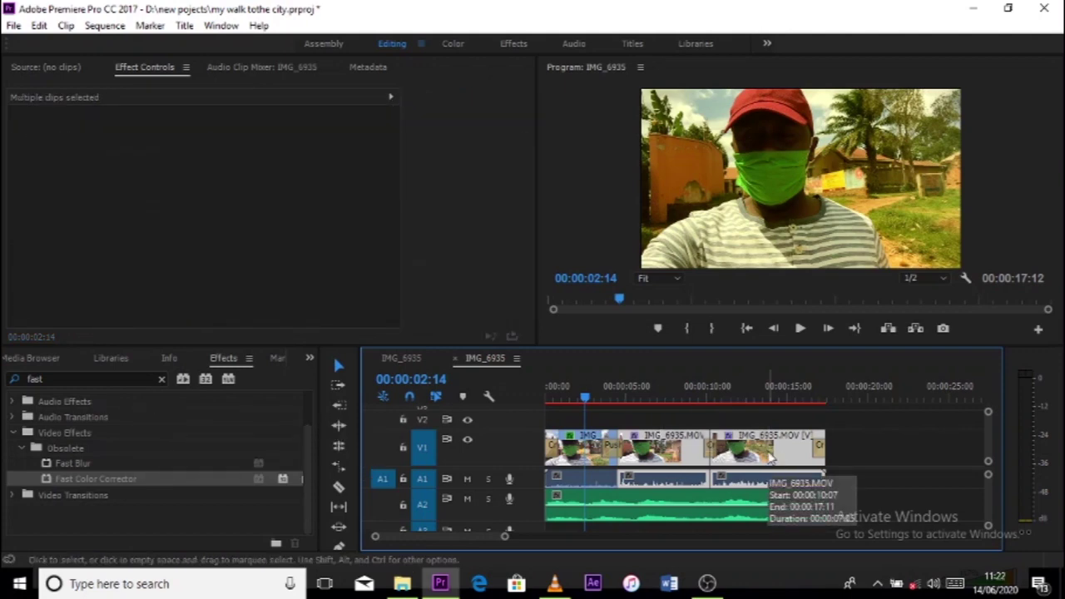
pyautogui.moveTo(588, 405); pyautogui.dragTo(616, 404)
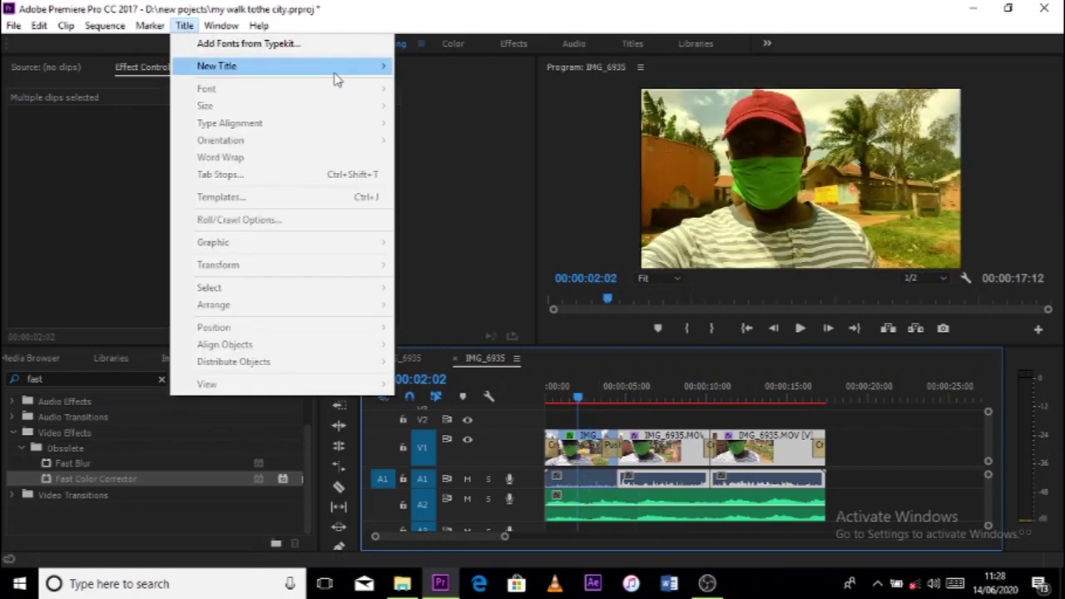
# - Create a default still title named 'fast'
pyautogui.moveTo(339, 76)
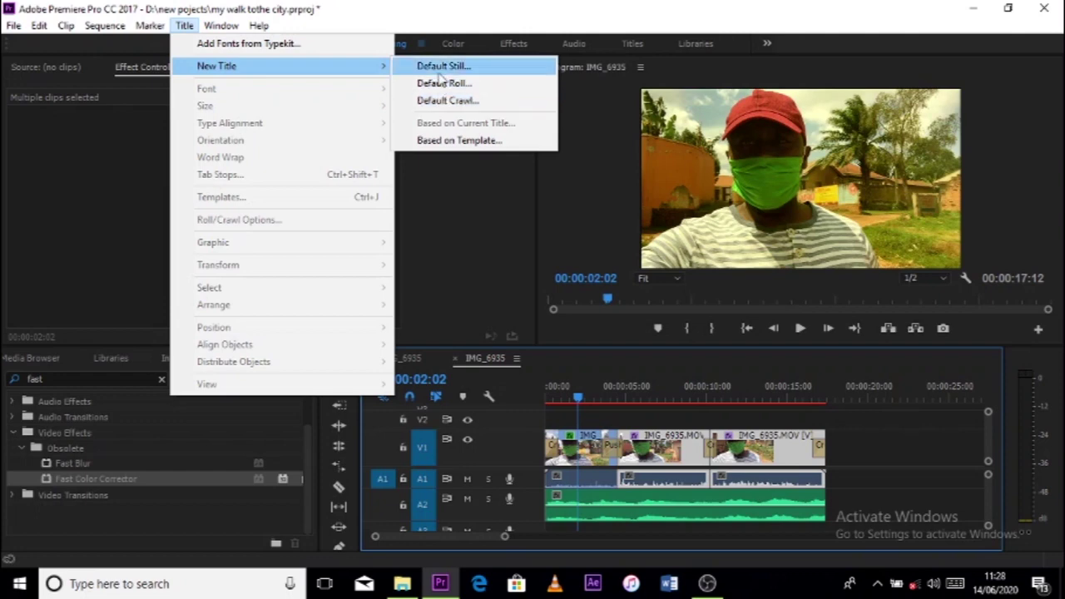
pyautogui.click(441, 66)
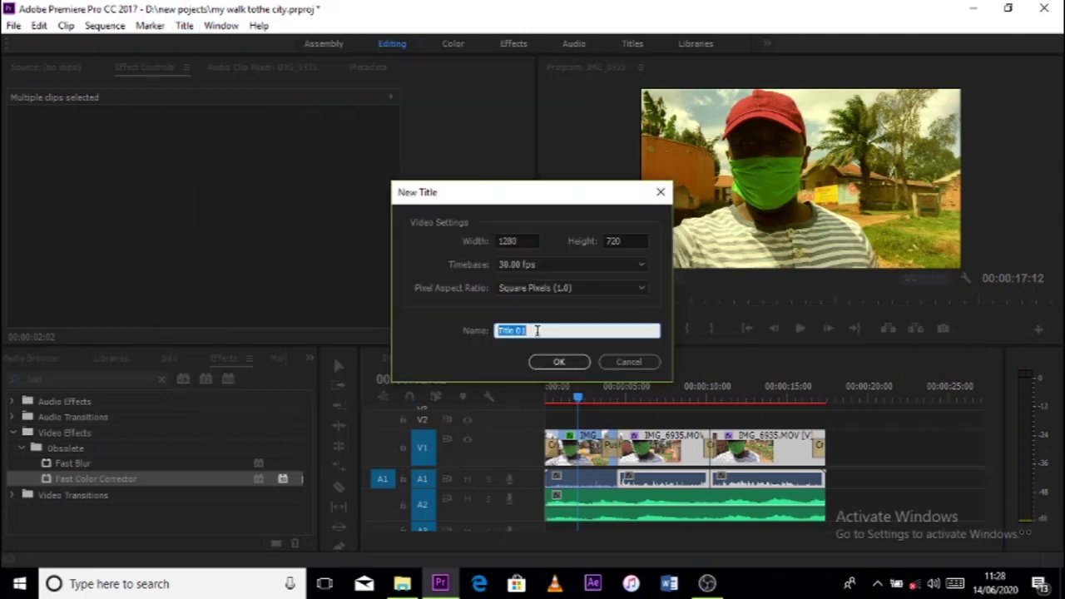
pyautogui.write('fast')
pyautogui.click(559, 363)
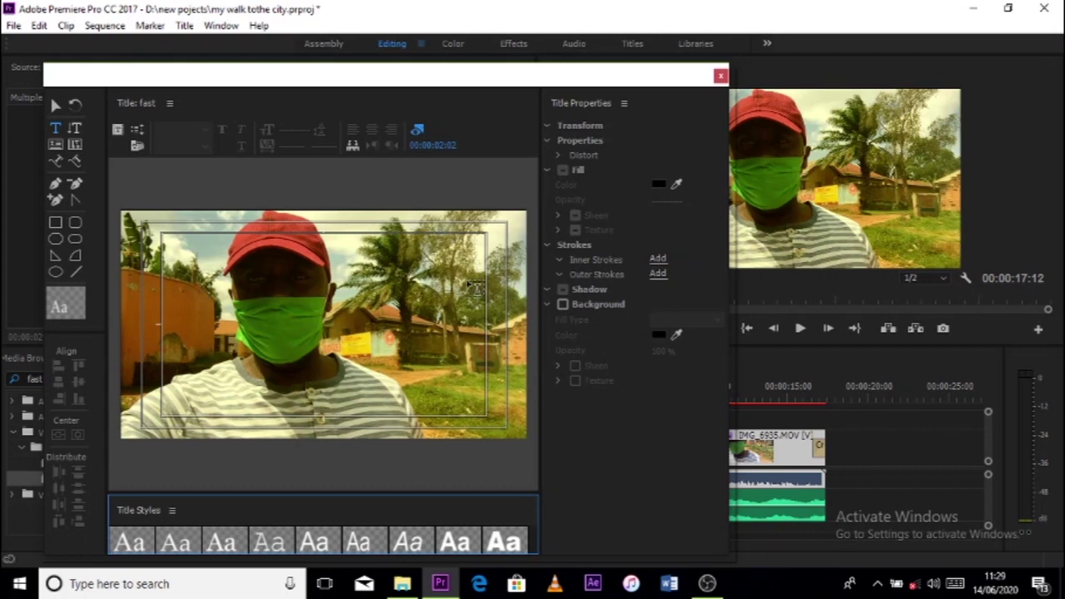
# - Type 'My walk to the city' in a text box near the lower left
pyautogui.click(55, 126)
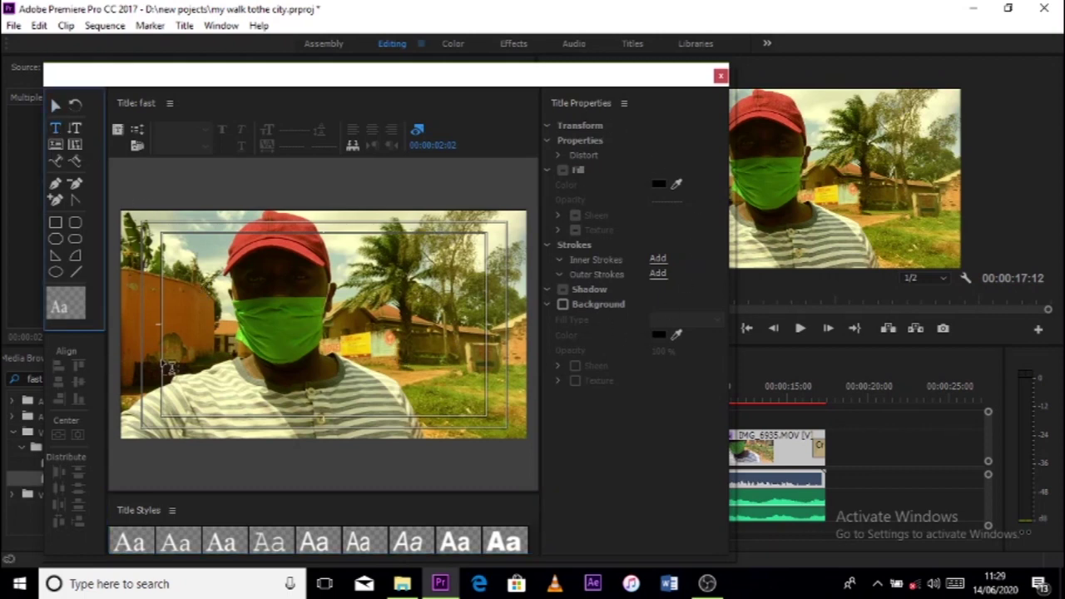
pyautogui.click(169, 392)
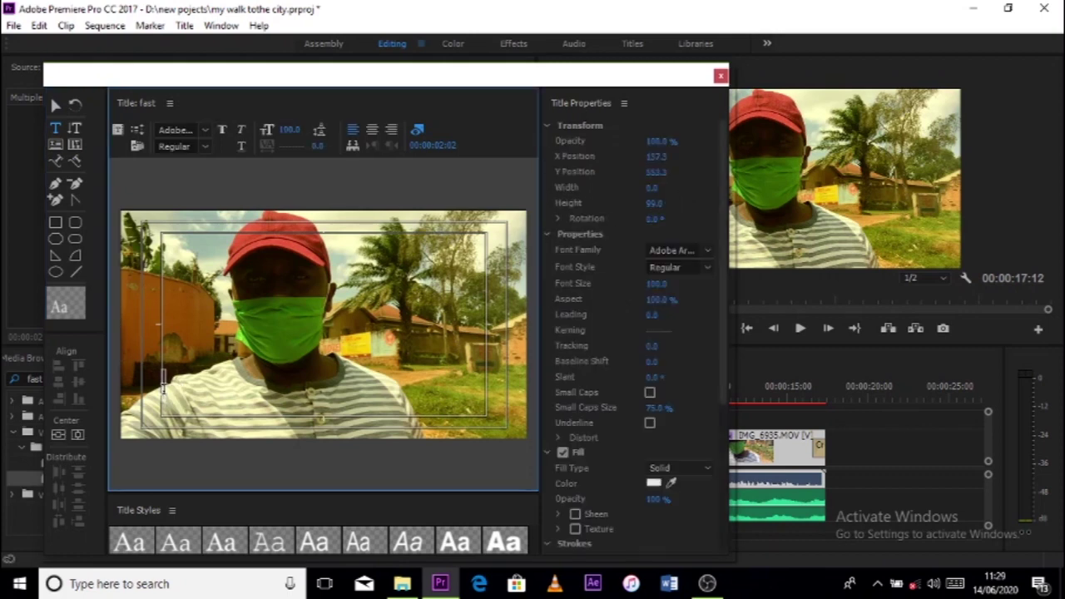
pyautogui.write('My walk to the city')
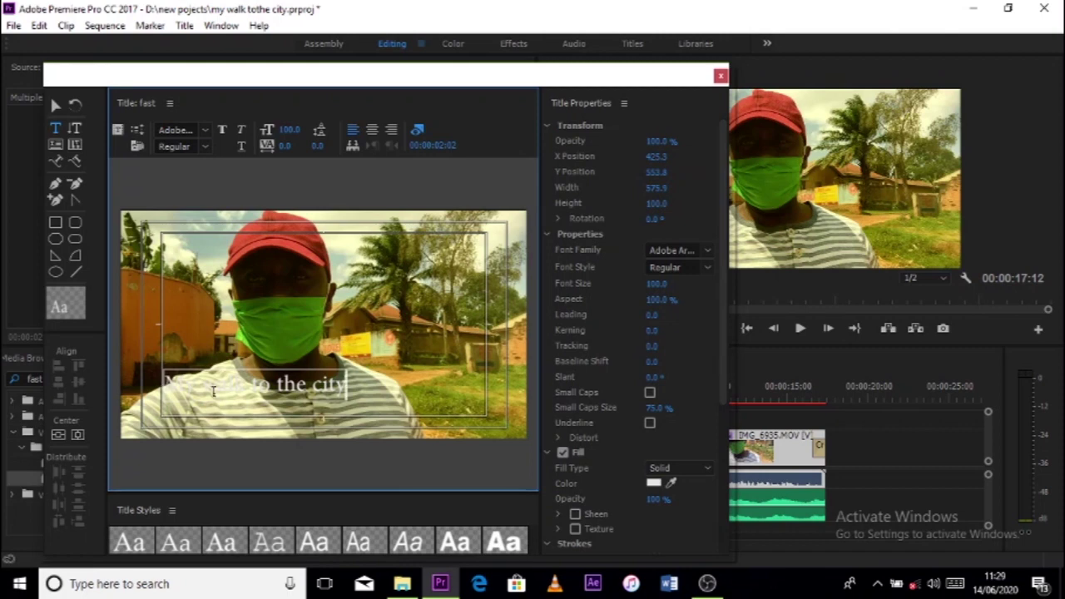
# - Give the text a near-black (070000) fill and move it lower and further right
pyautogui.click(654, 490)
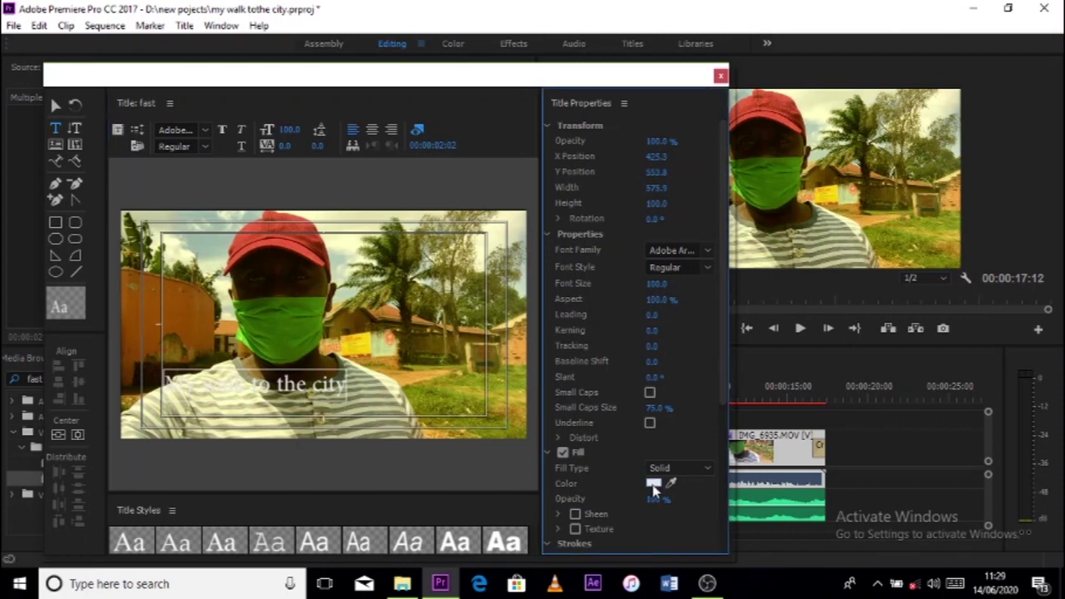
pyautogui.click(654, 489)
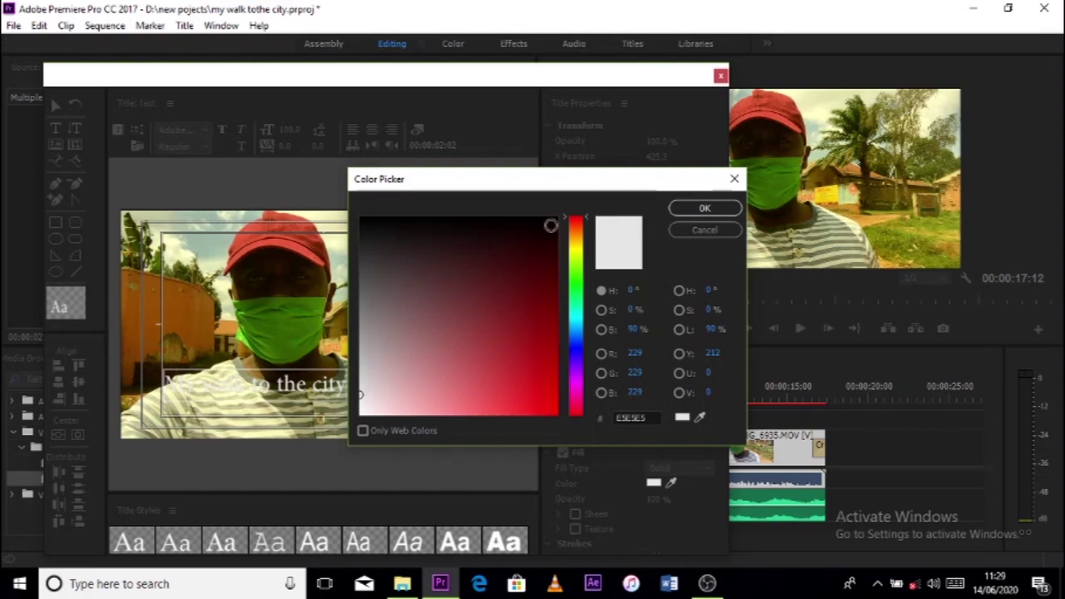
pyautogui.click(550, 220)
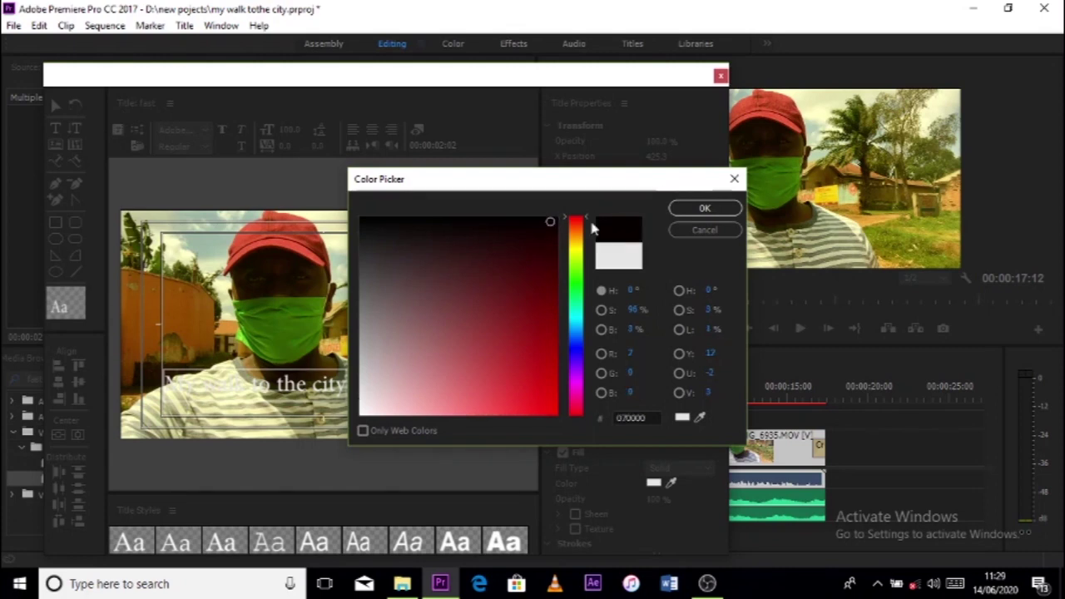
pyautogui.click(704, 209)
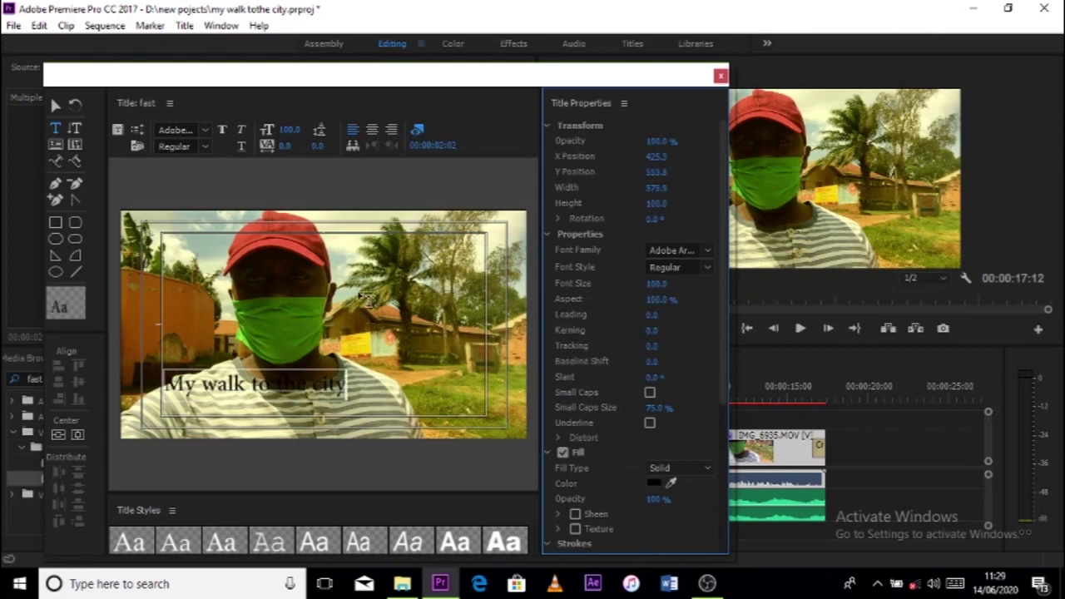
pyautogui.click(55, 106)
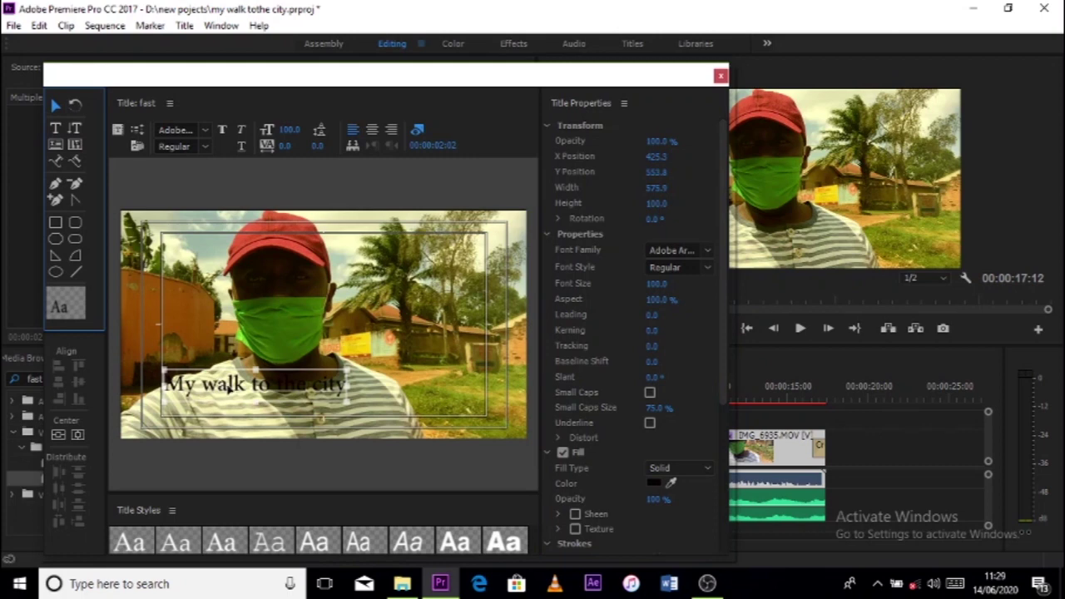
pyautogui.moveTo(255, 401); pyautogui.dragTo(305, 410)
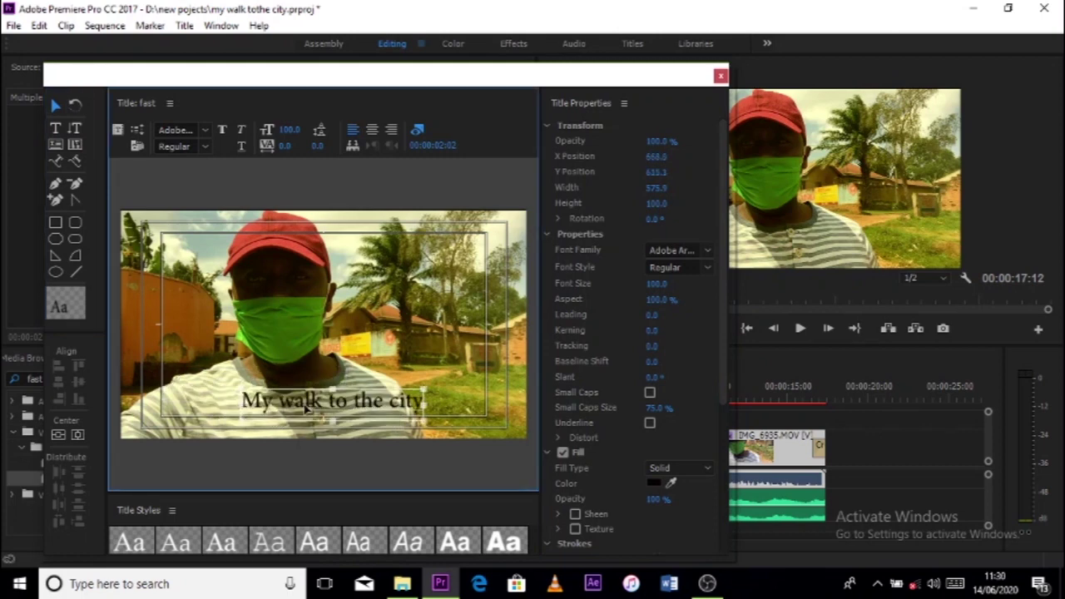
# - Set the title to Nirmala UI at size 75 and centre it horizontally
pyautogui.click(204, 129)
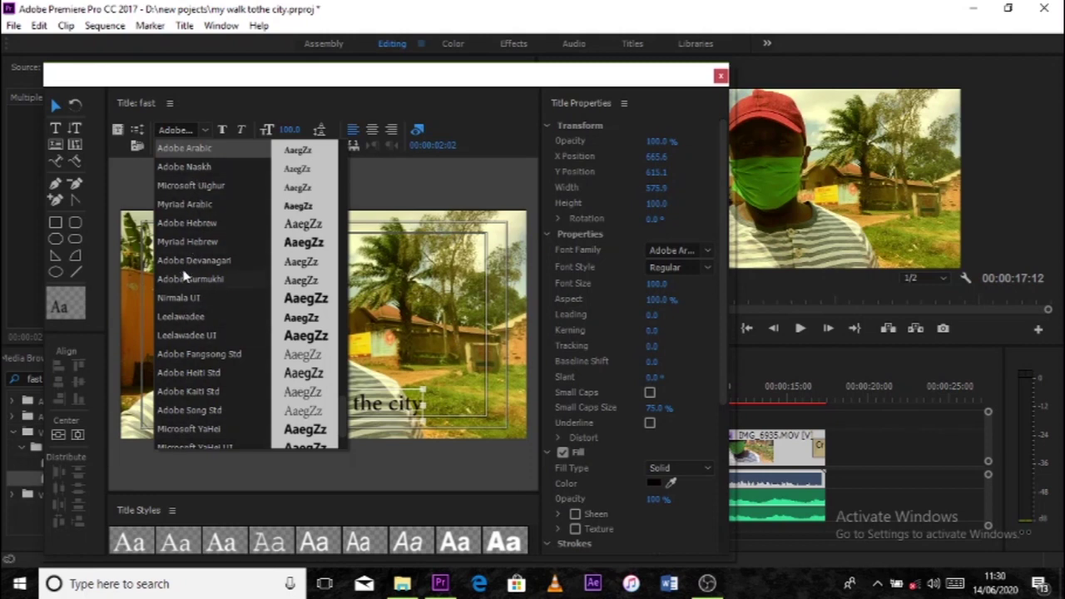
pyautogui.click(178, 299)
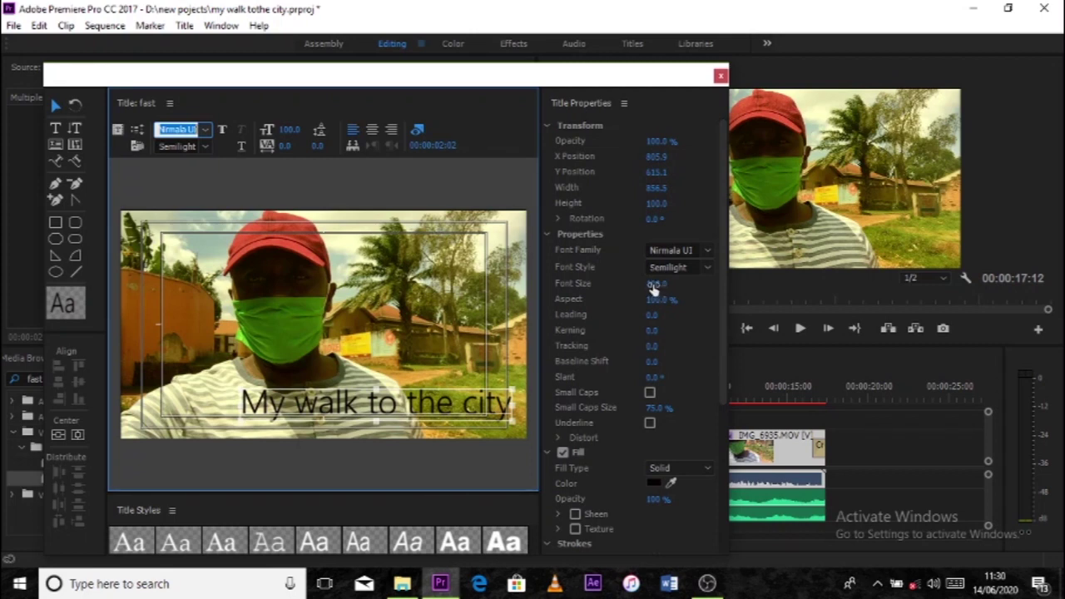
pyautogui.moveTo(656, 286); pyautogui.dragTo(633, 287)
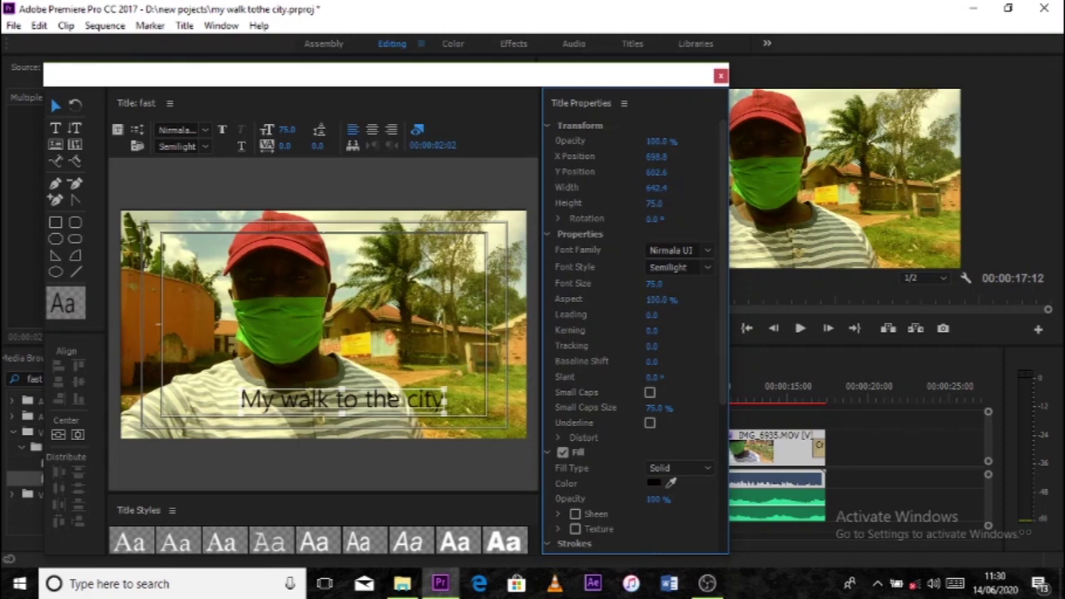
pyautogui.click(79, 435)
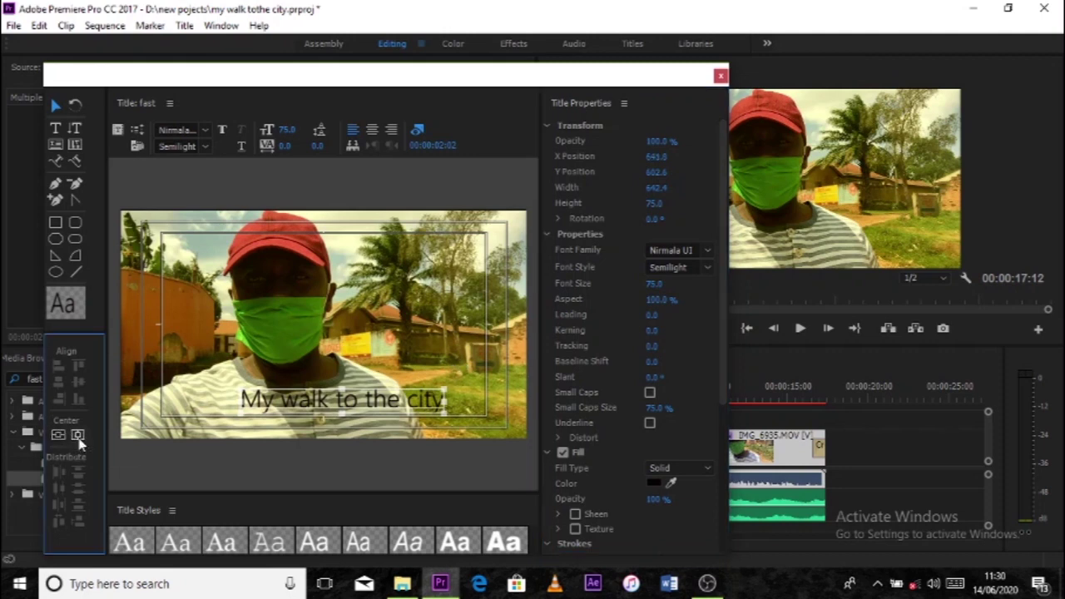
# - Close the Titler, place the 'fast' title on V2 at the sequence start and preview it
pyautogui.click(721, 76)
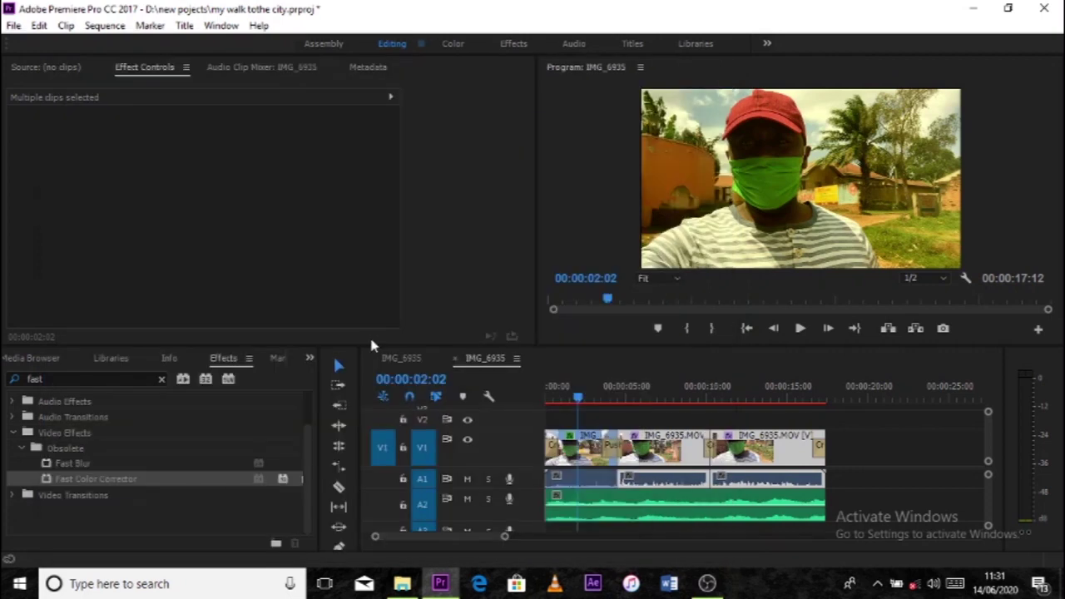
pyautogui.click(310, 363)
pyautogui.press('Escape')
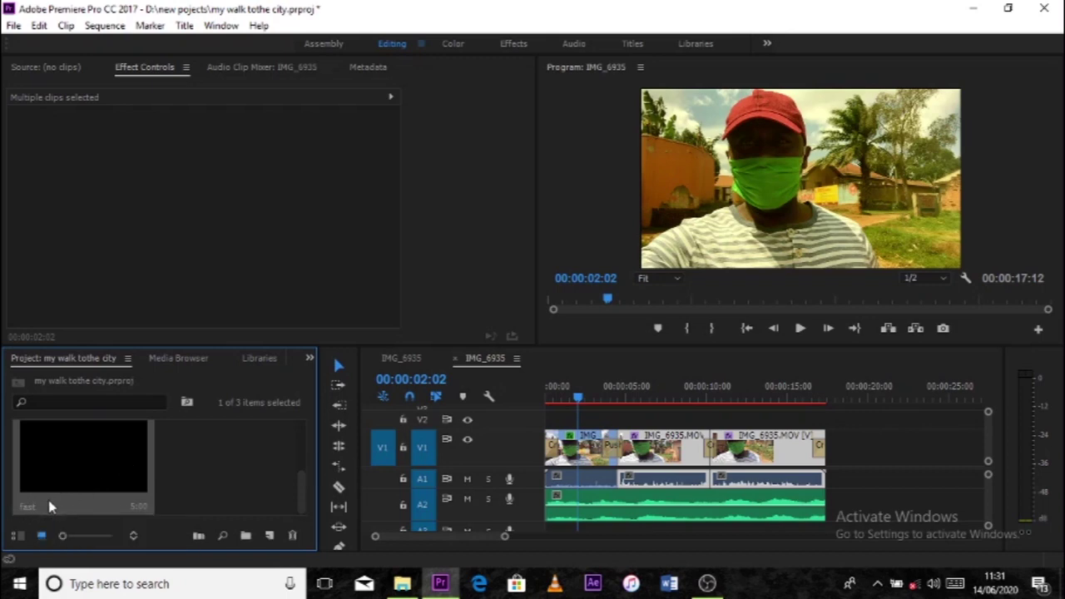
pyautogui.moveTo(307, 442); pyautogui.dragTo(578, 400)
pyautogui.click(577, 399)
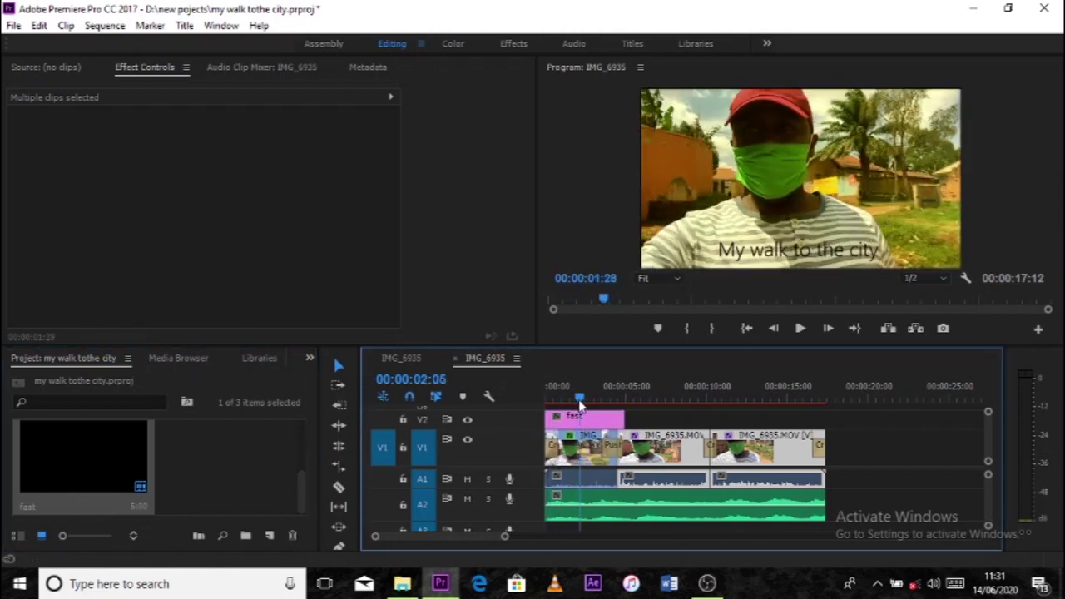
pyautogui.moveTo(580, 405)
pyautogui.mouseDown()
pyautogui.moveTo(601, 405)
pyautogui.moveTo(592, 418)
pyautogui.moveTo(560, 399)
pyautogui.mouseUp()
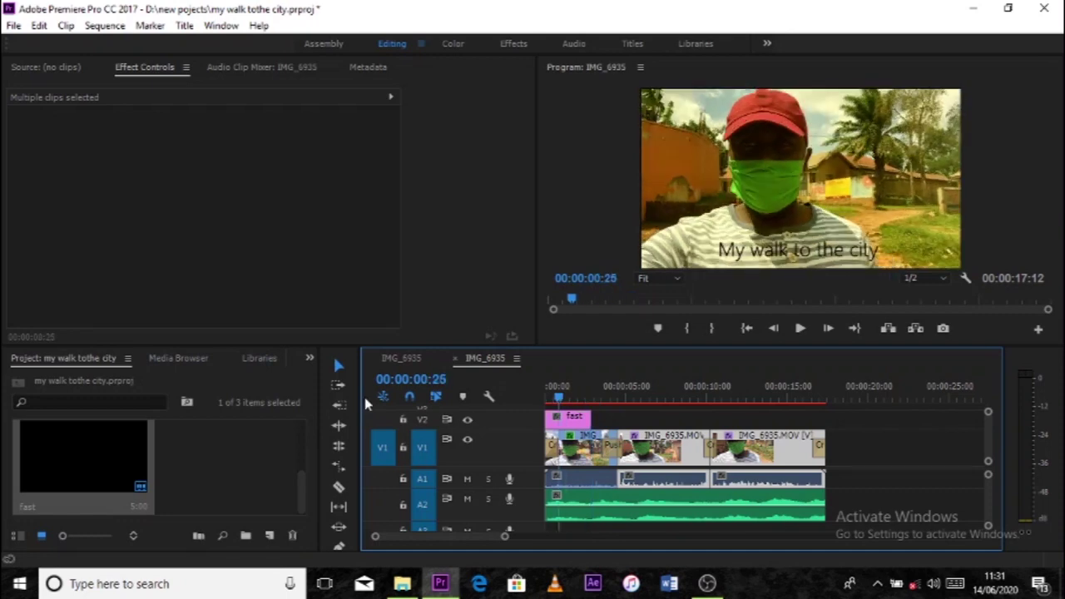
# - Search the effects for 'cross d' and apply Cross Dissolve to the V2 title clip
pyautogui.click(310, 359)
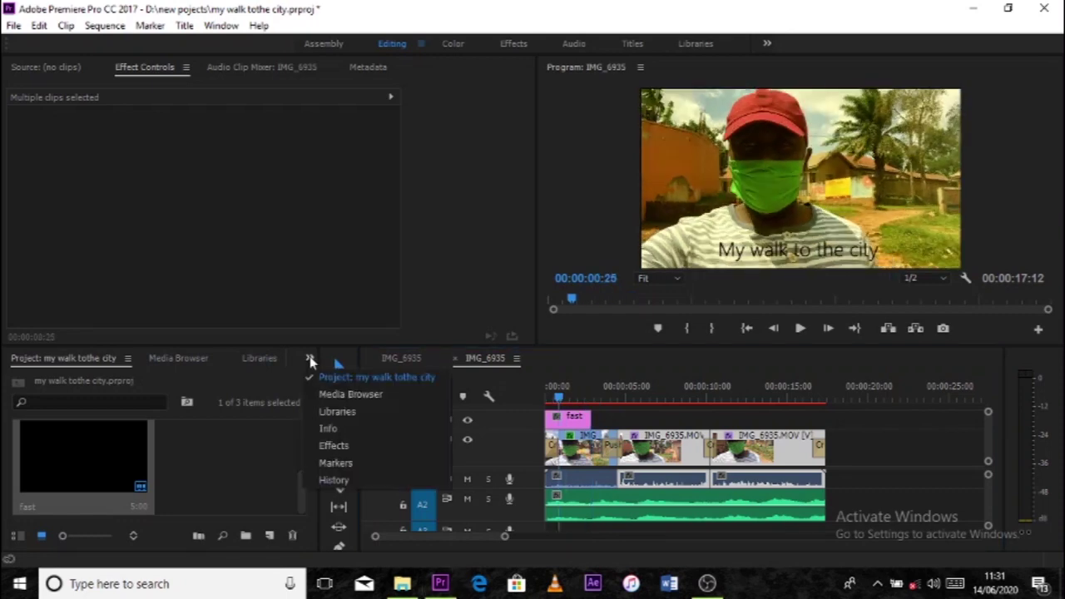
pyautogui.click(334, 446)
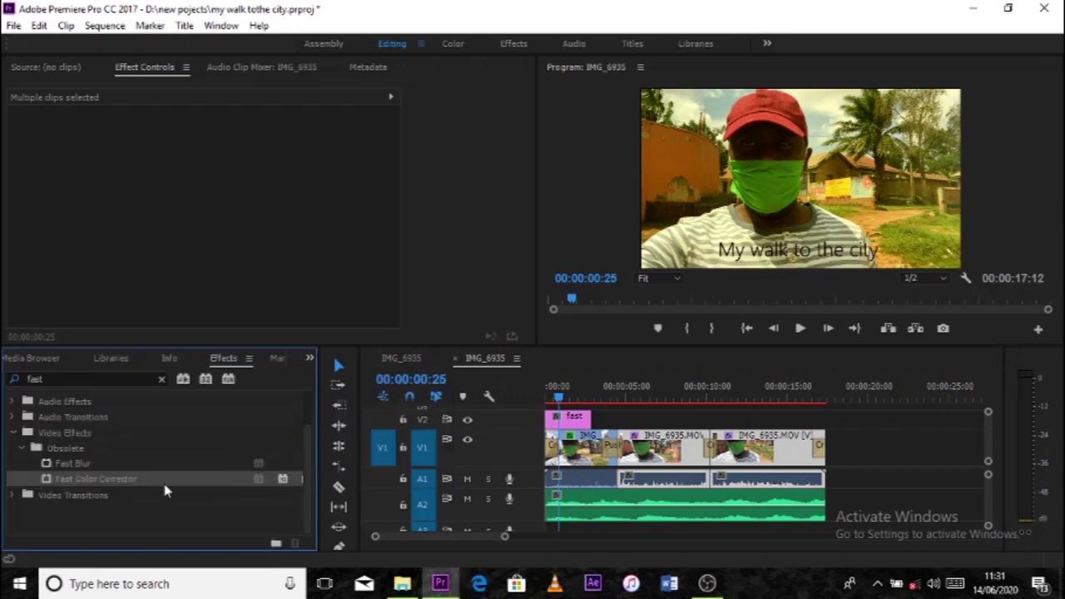
pyautogui.click(162, 381)
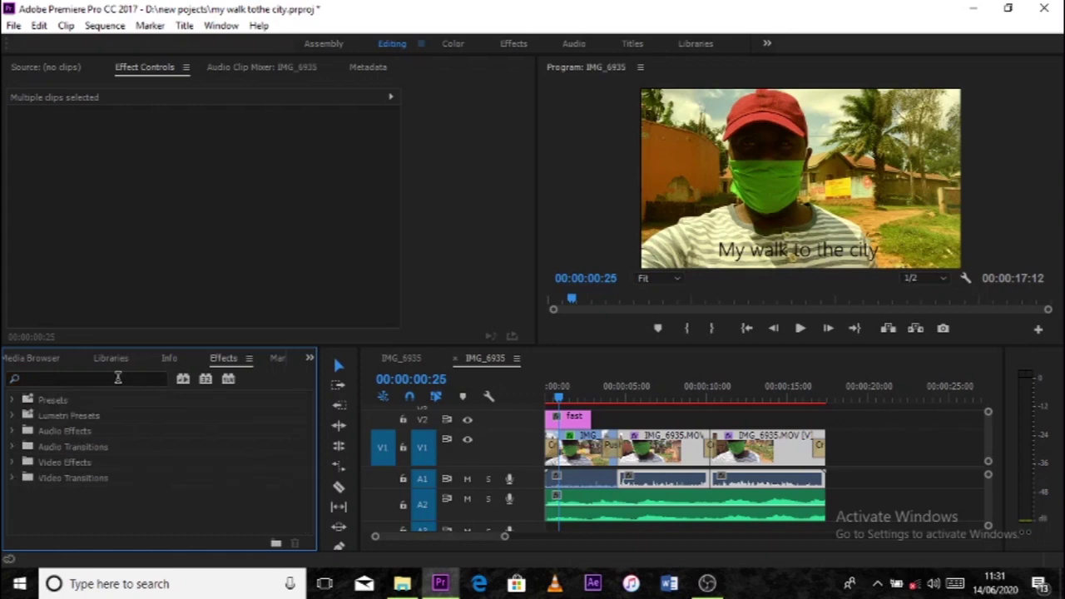
pyautogui.click(119, 378)
pyautogui.write('c')
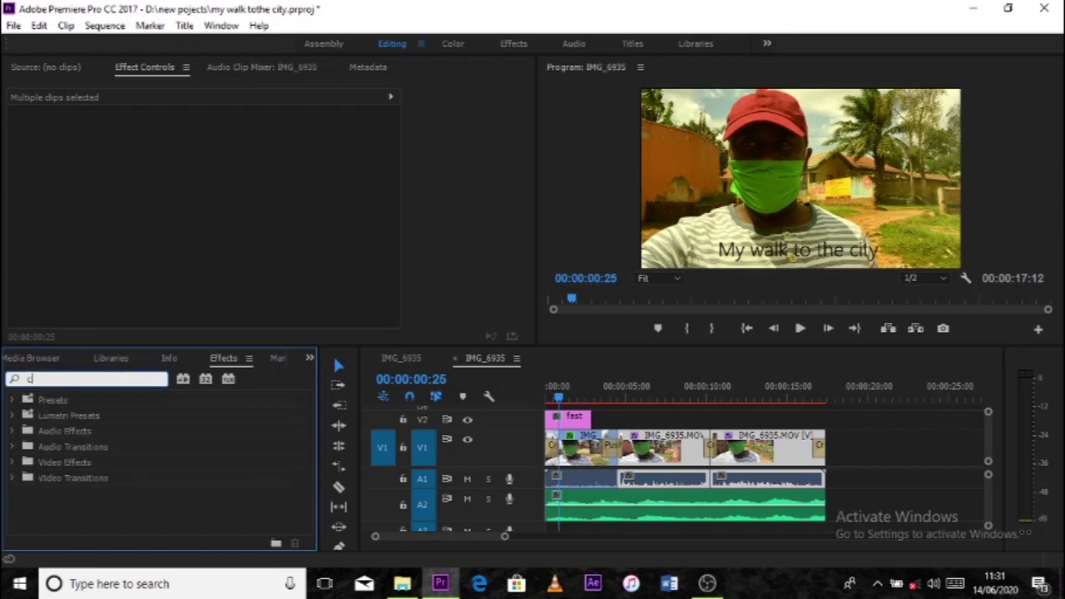
pyautogui.write('ross')
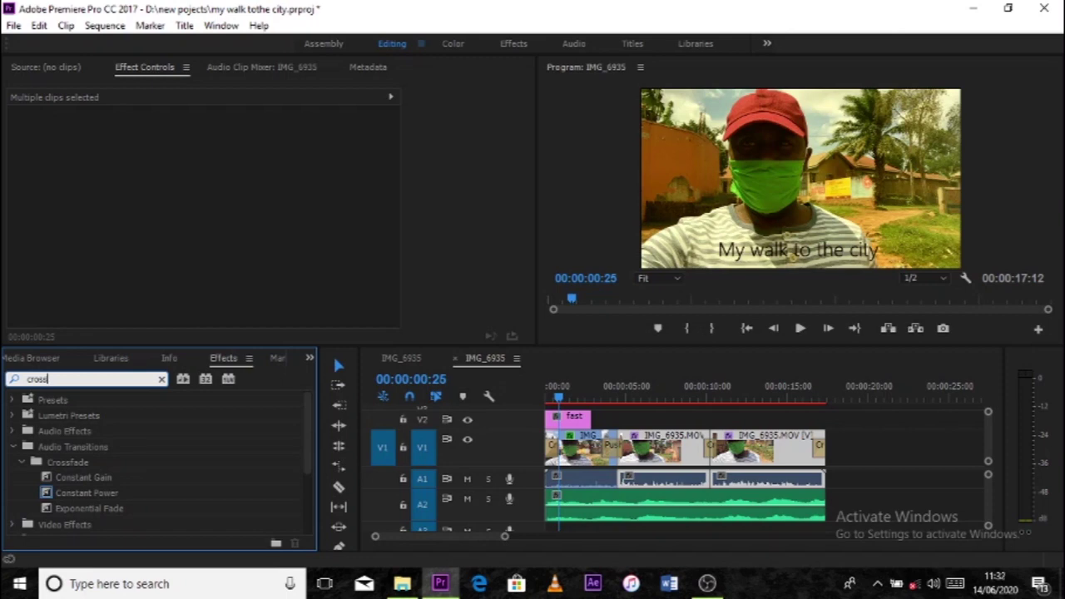
pyautogui.write(' di')
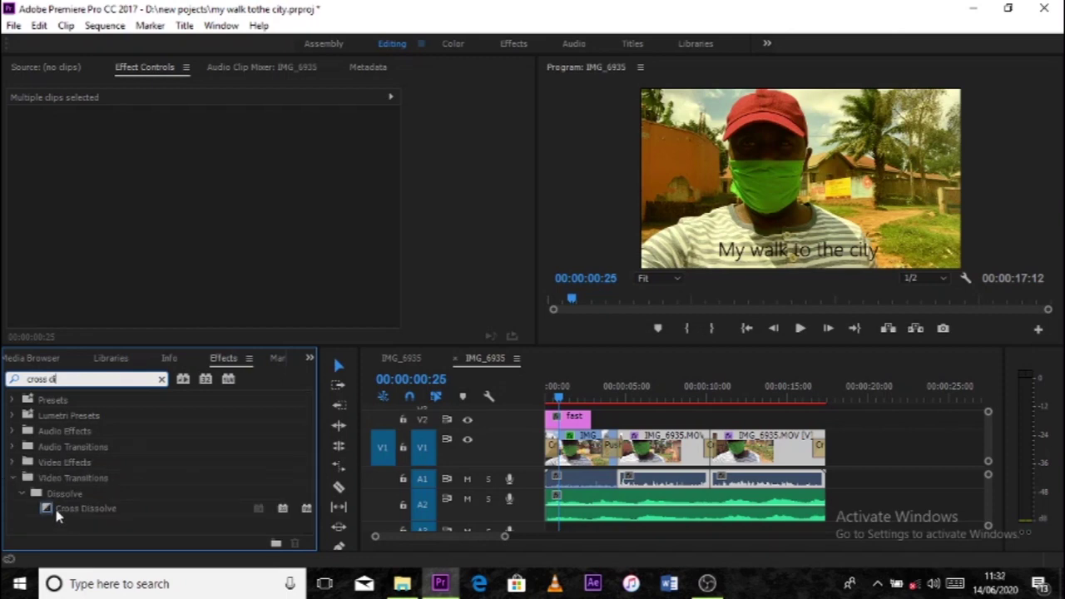
pyautogui.moveTo(48, 508); pyautogui.dragTo(553, 423)
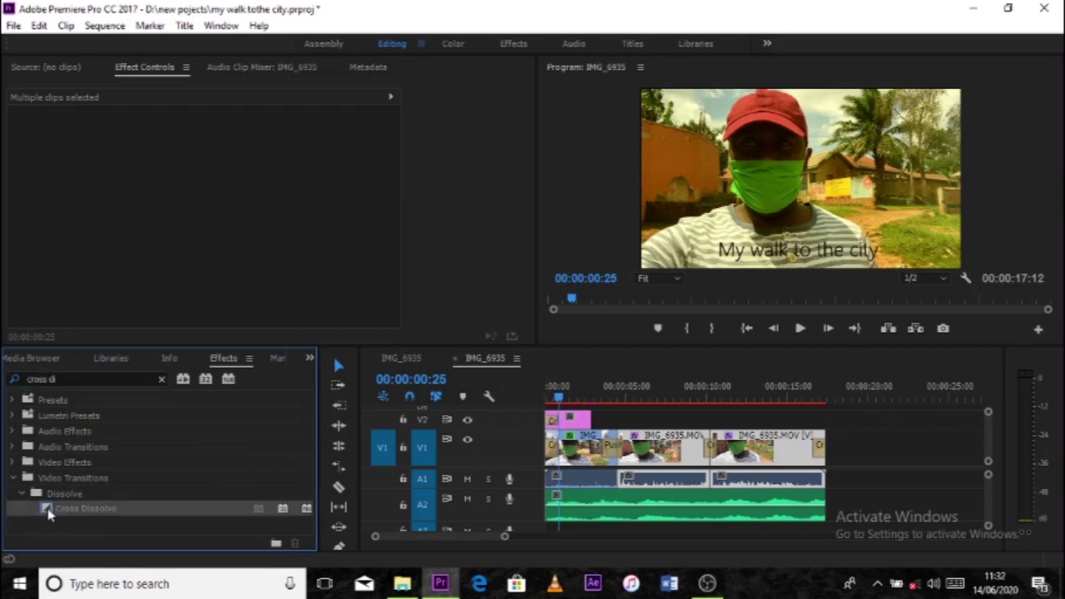
pyautogui.moveTo(48, 513); pyautogui.dragTo(588, 416)
pyautogui.click(13, 25)
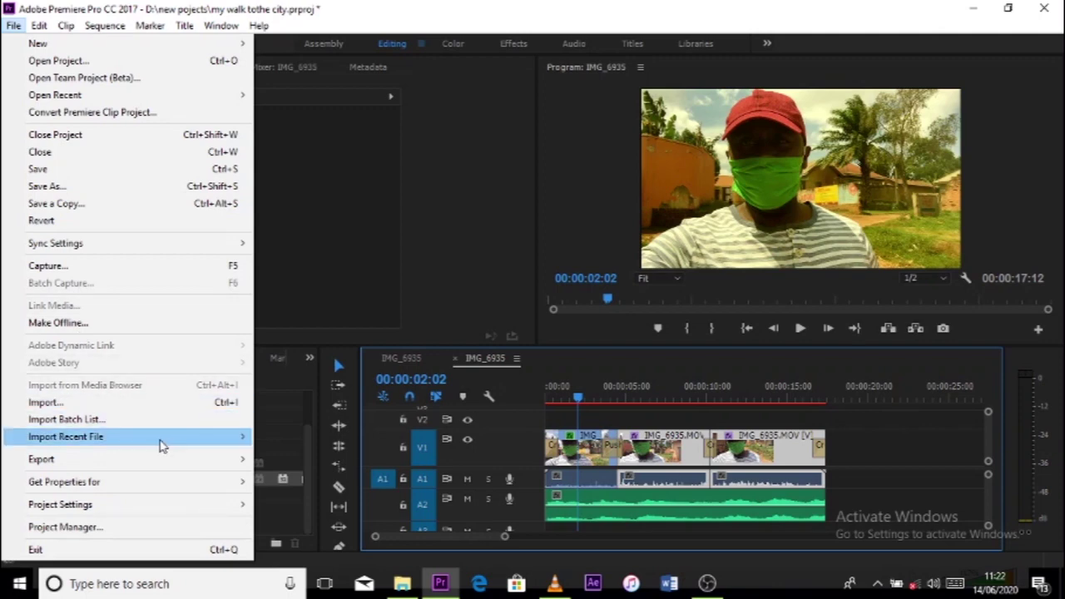
# - Open the sequence's Export Settings and keep H.264 as the export format
pyautogui.moveTo(221, 468)
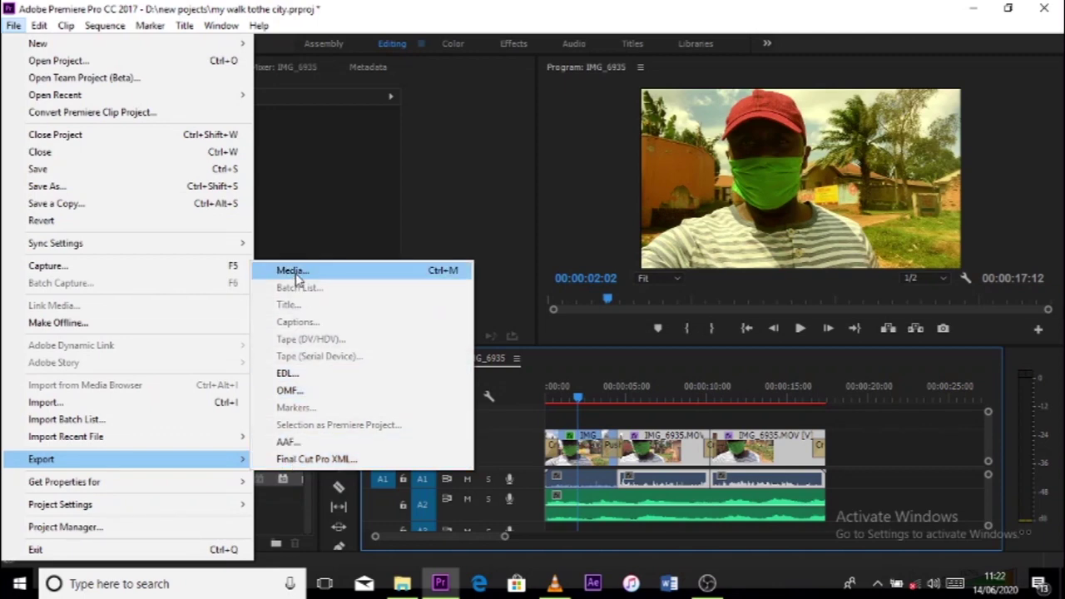
pyautogui.click(293, 272)
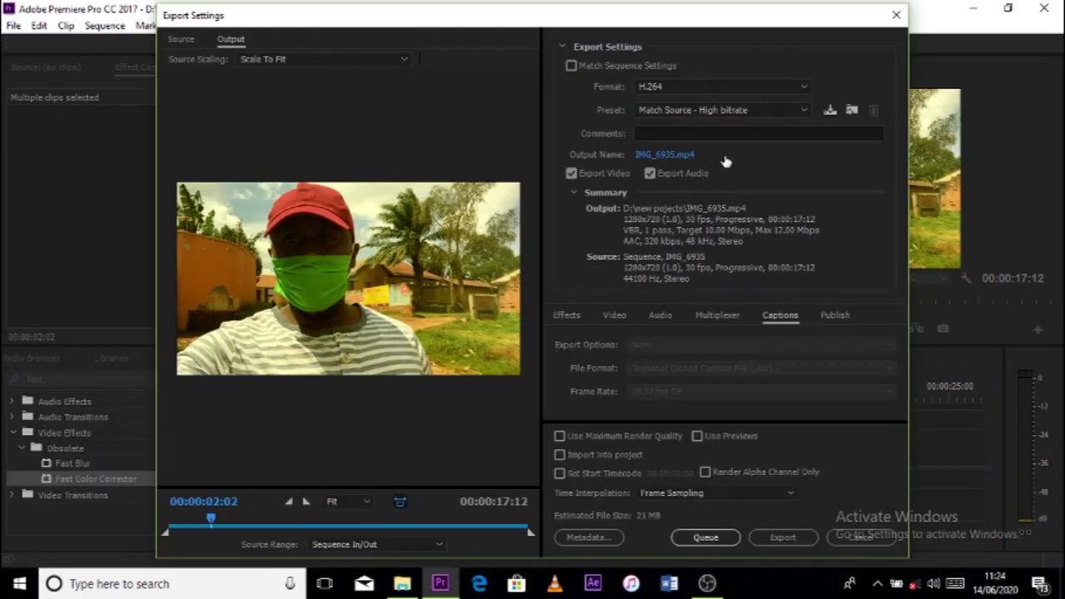
pyautogui.click(803, 89)
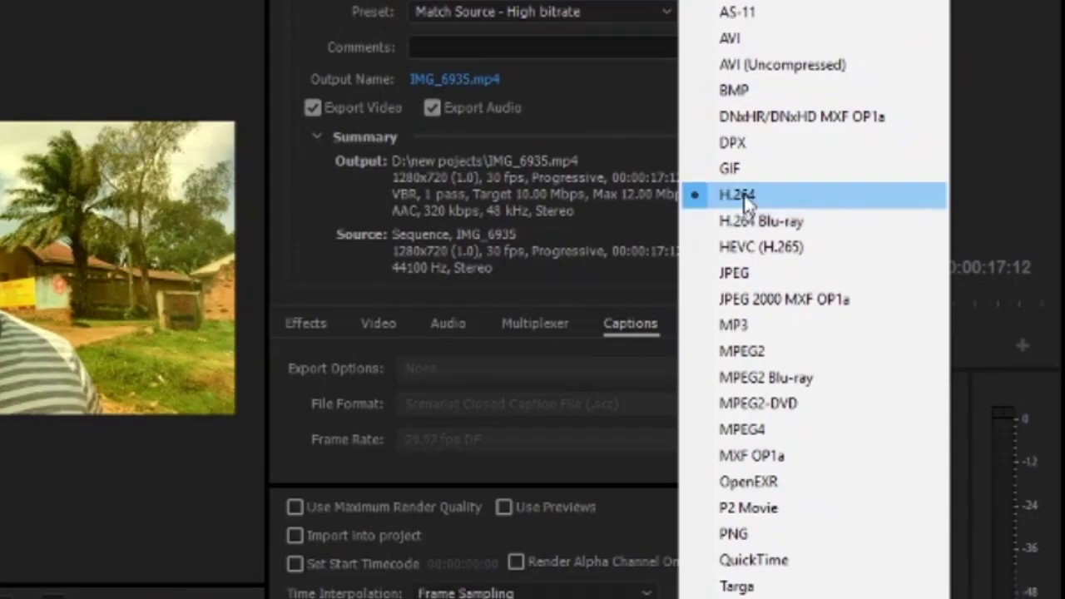
pyautogui.click(746, 197)
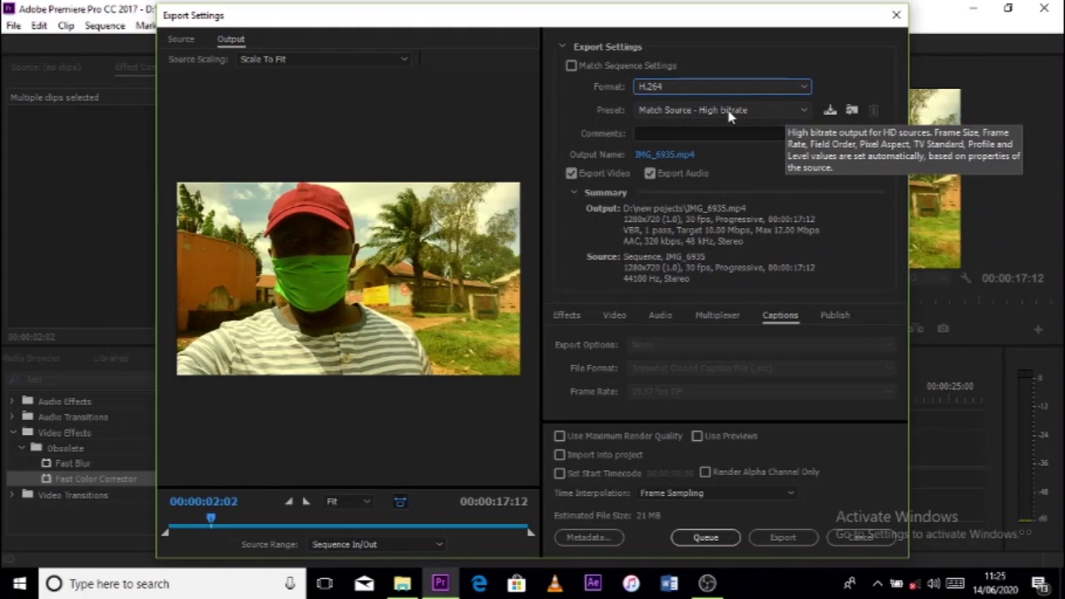
# - Pick the YouTube 720p HD preset and bring up the output file name dialog
pyautogui.click(729, 114)
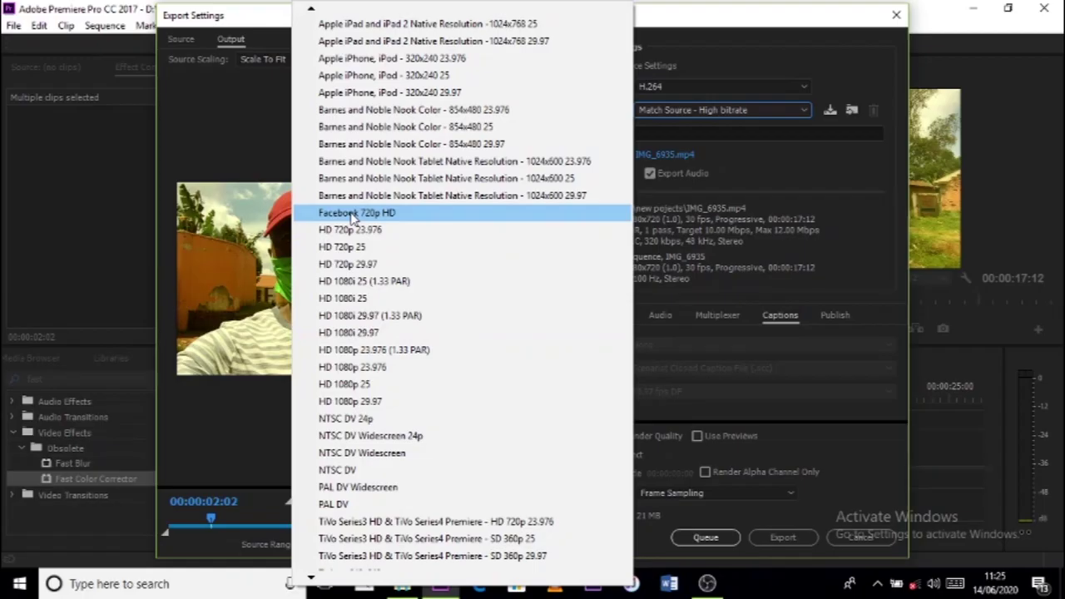
pyautogui.scroll(-4, 274, 598)
pyautogui.click(274, 598)
pyautogui.click(742, 83)
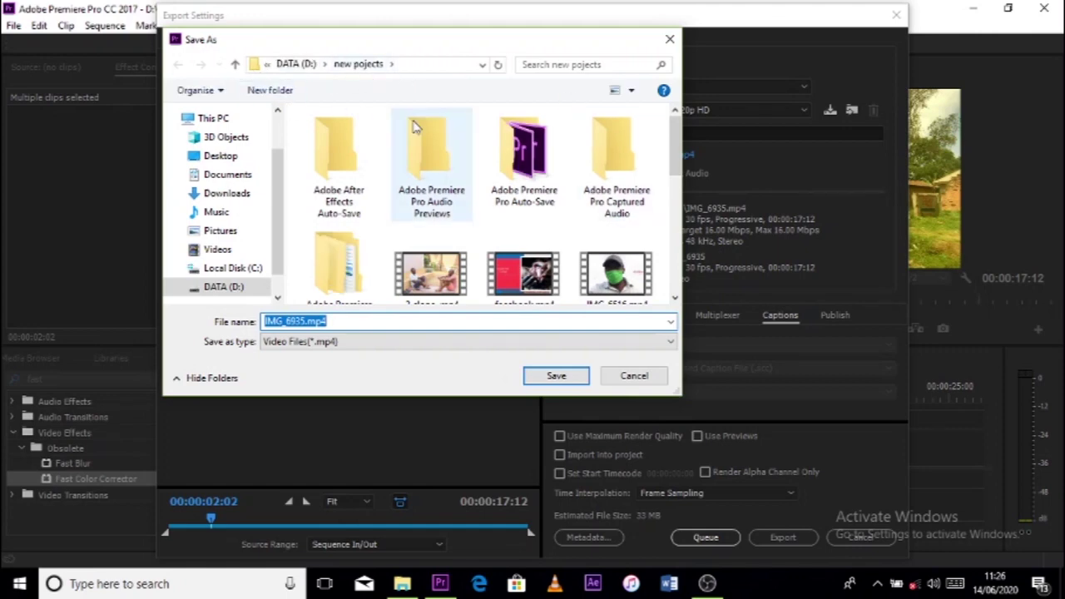
# - Name the output file 'my walk to the city' in the D:\new pojects folder
pyautogui.write('my walk t')
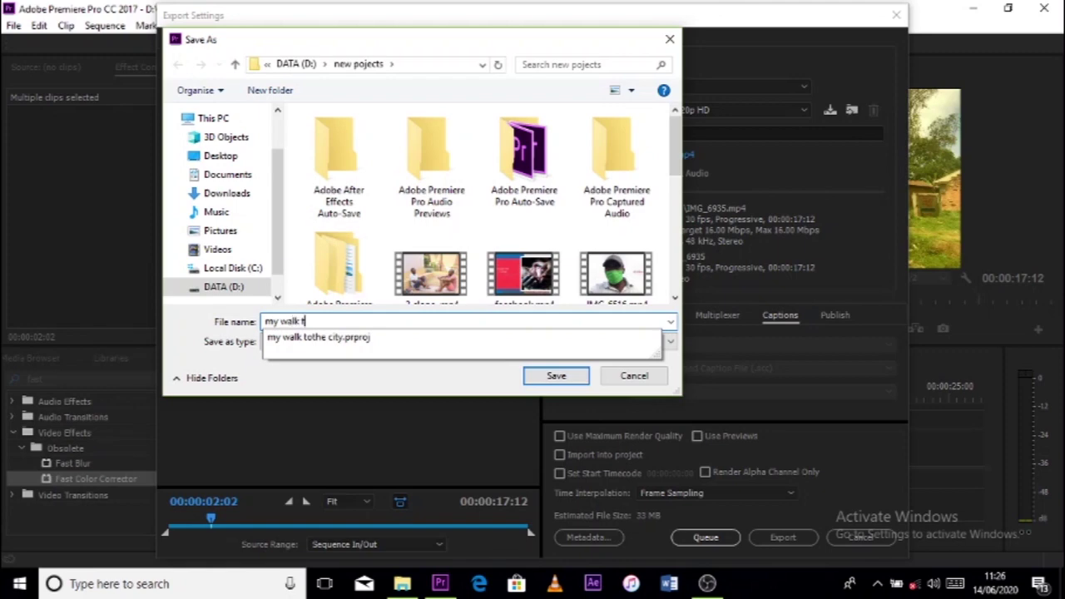
pyautogui.write('o the')
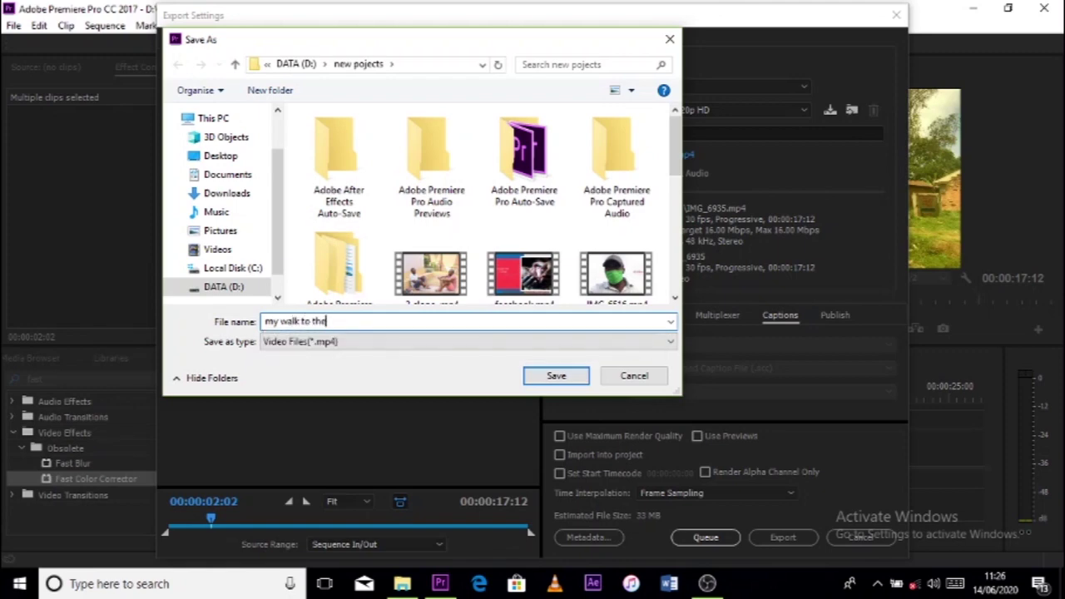
pyautogui.write(' city')
pyautogui.click(556, 376)
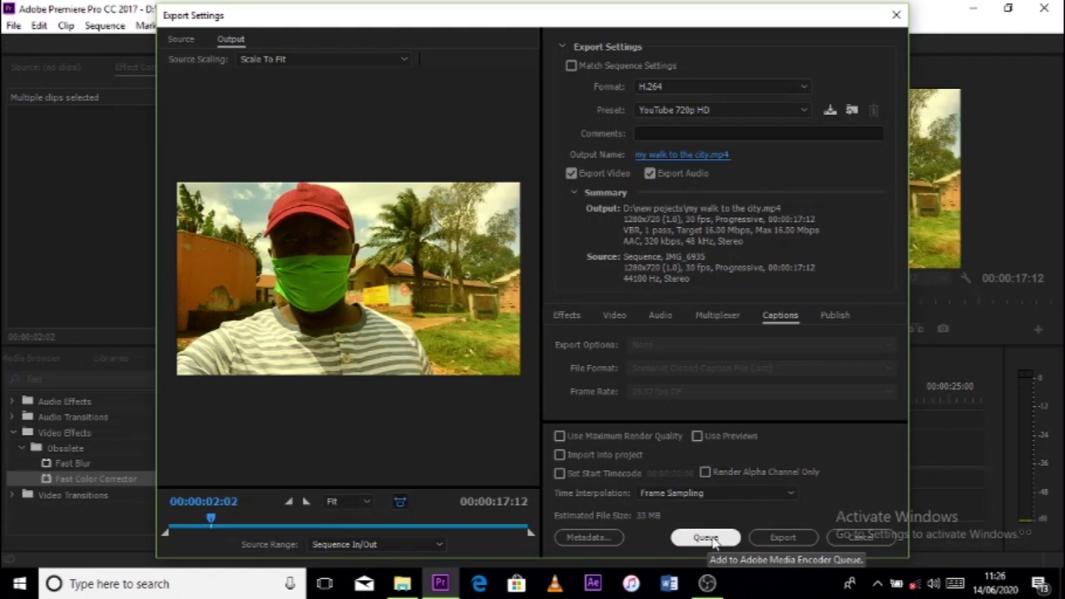
# - Start the export, rendering 'my walk to the city.mp4' with the H.264 YouTube 720p settings
pyautogui.click(785, 538)
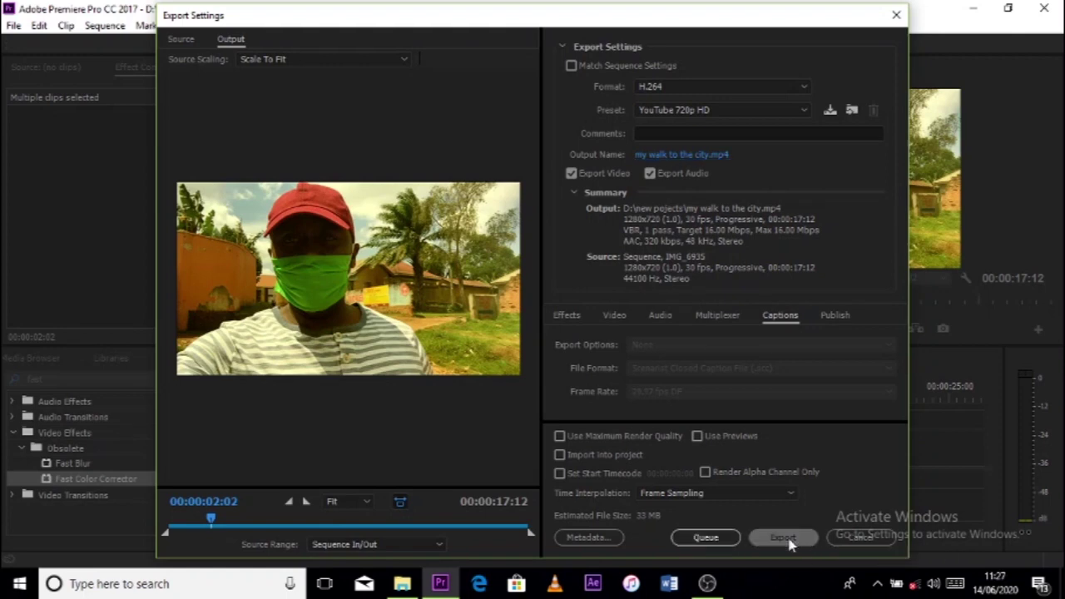